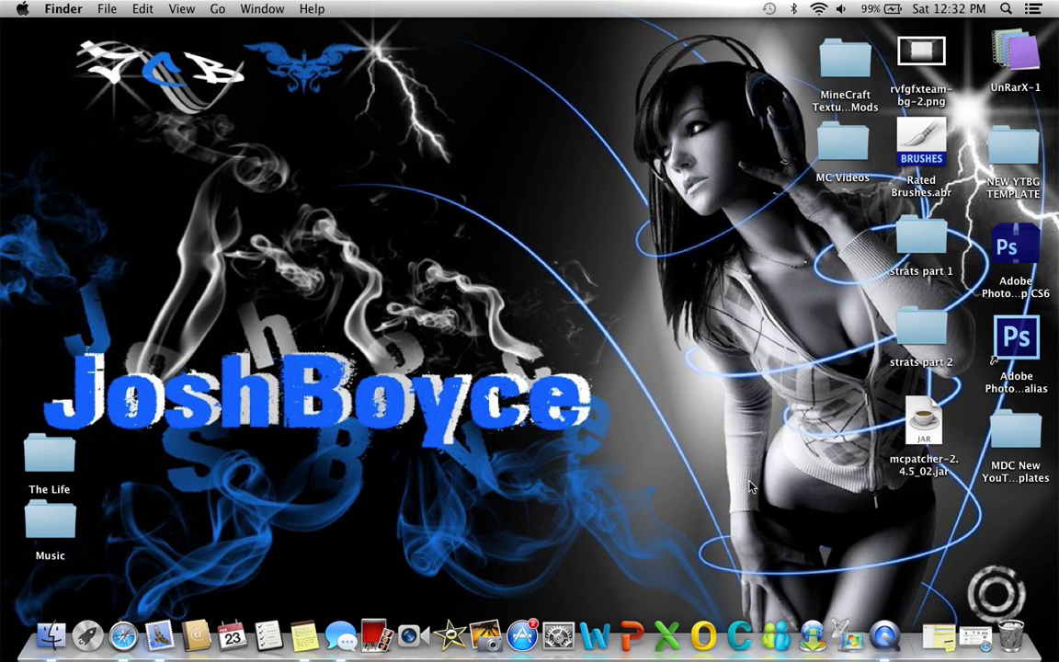
Restore the minimized Safari and Notes windows and reposition the DokuCraft note over the browser
{"action": "left_click", "coordinate": [974, 634]}
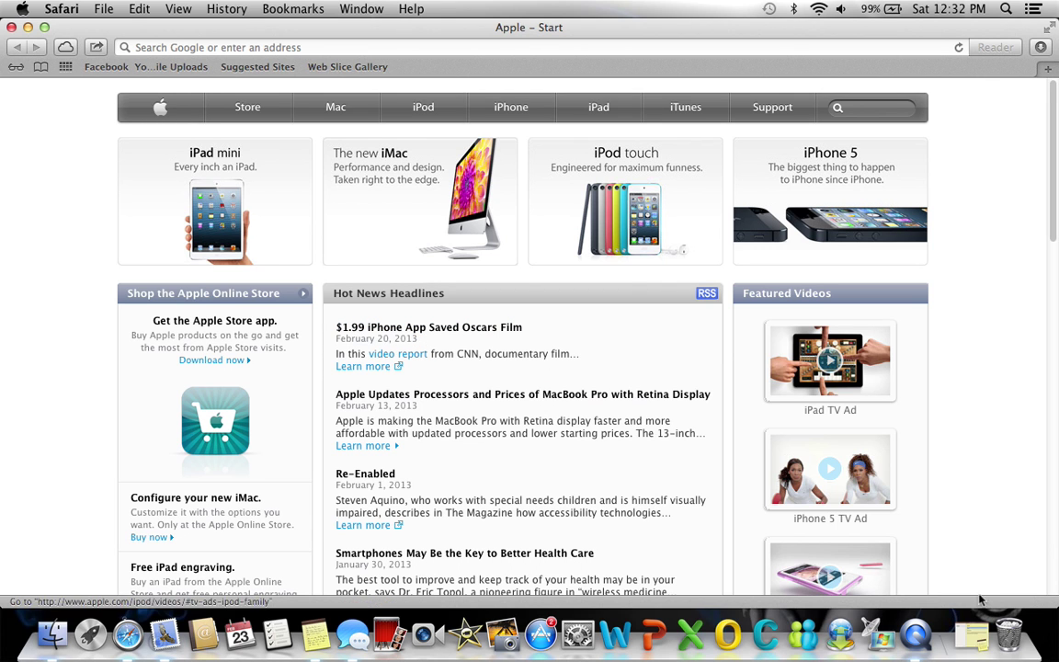
{"action": "left_click", "coordinate": [972, 634]}
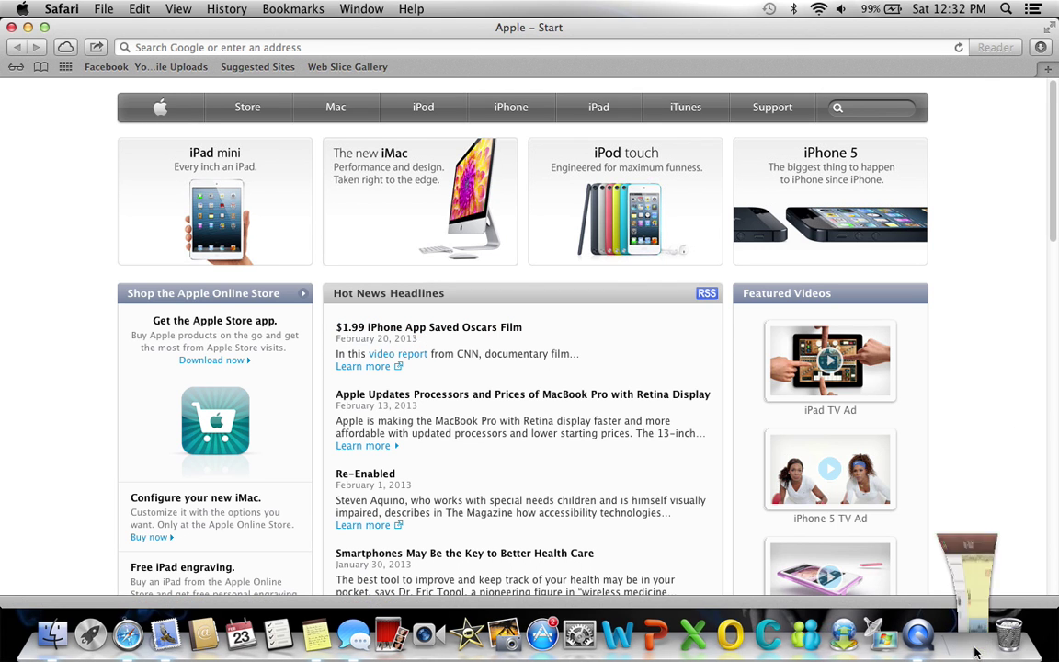
{"action": "left_click", "coordinate": [900, 172]}
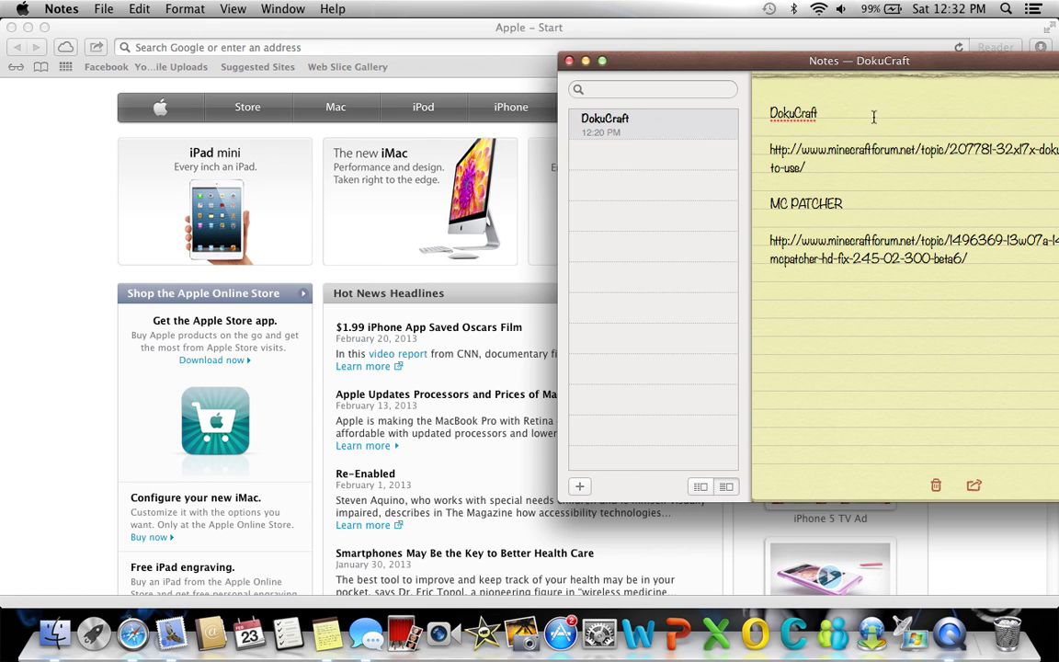
{"action": "key", "text": "ctrl+super+Escape"}
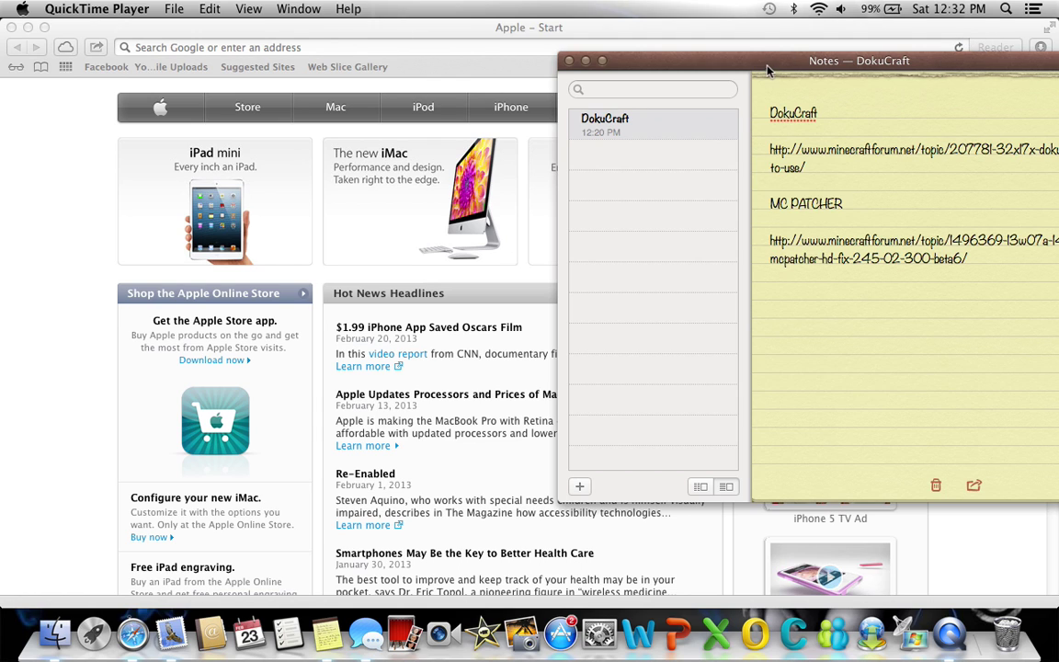
{"action": "left_click", "coordinate": [685, 66]}
{"action": "left_click_drag", "start_coordinate": [684, 70], "coordinate": [648, 71]}
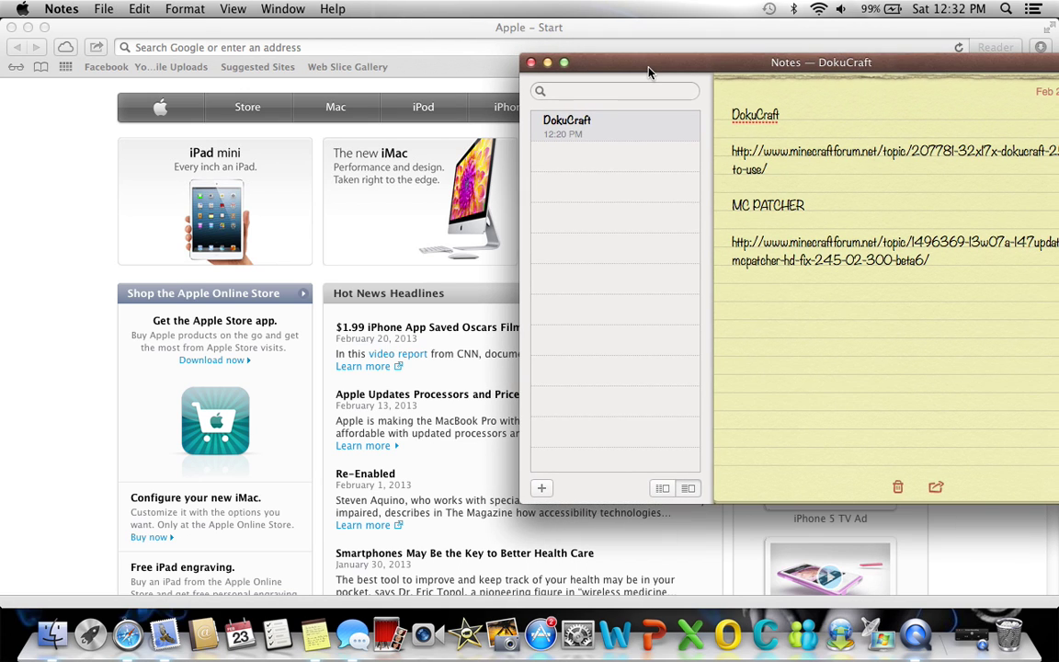
Copy the DokuCraft forum link from the note and minimize the Notes window
{"action": "double_click", "coordinate": [774, 154]}
{"action": "triple_click", "coordinate": [775, 154]}
{"action": "left_click", "coordinate": [754, 115]}
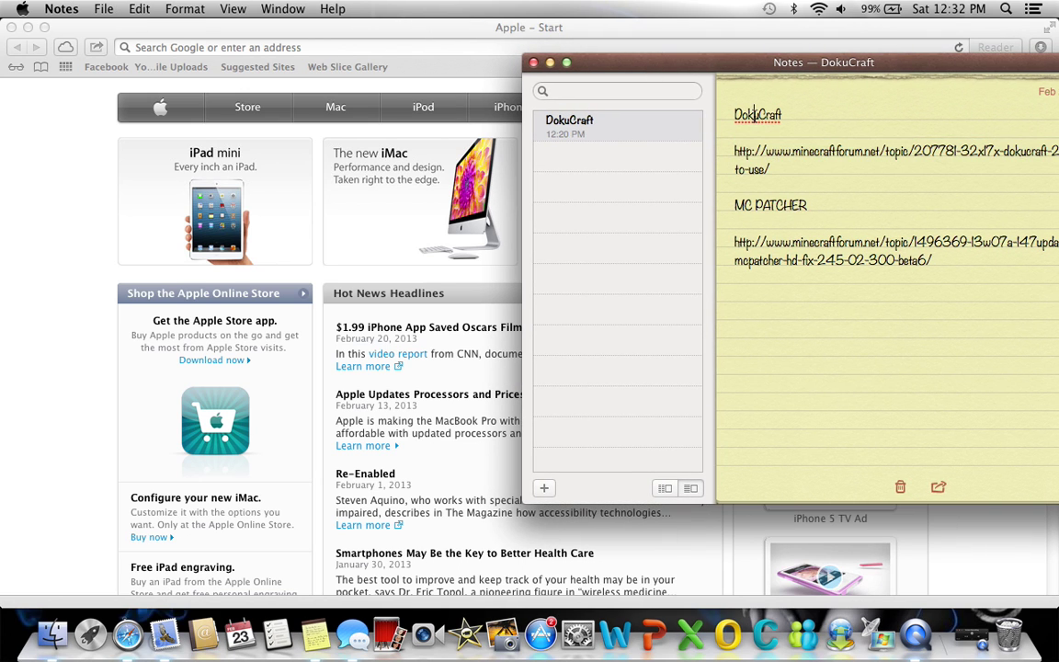
{"action": "left_click_drag", "start_coordinate": [782, 163], "coordinate": [782, 160]}
{"action": "triple_click", "coordinate": [782, 154]}
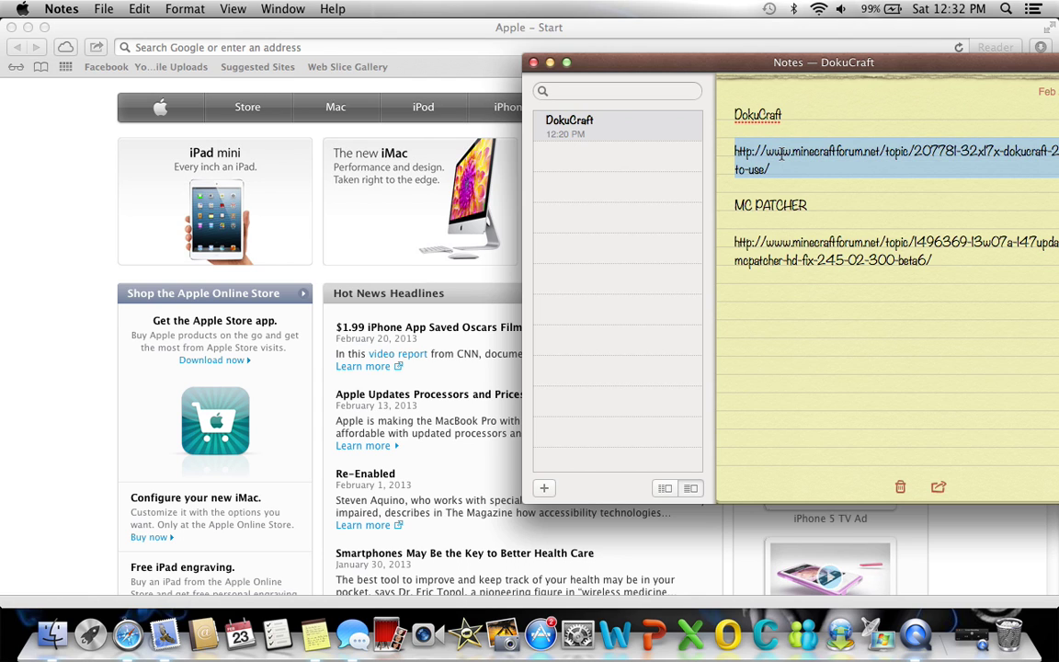
{"action": "right_click", "coordinate": [782, 154]}
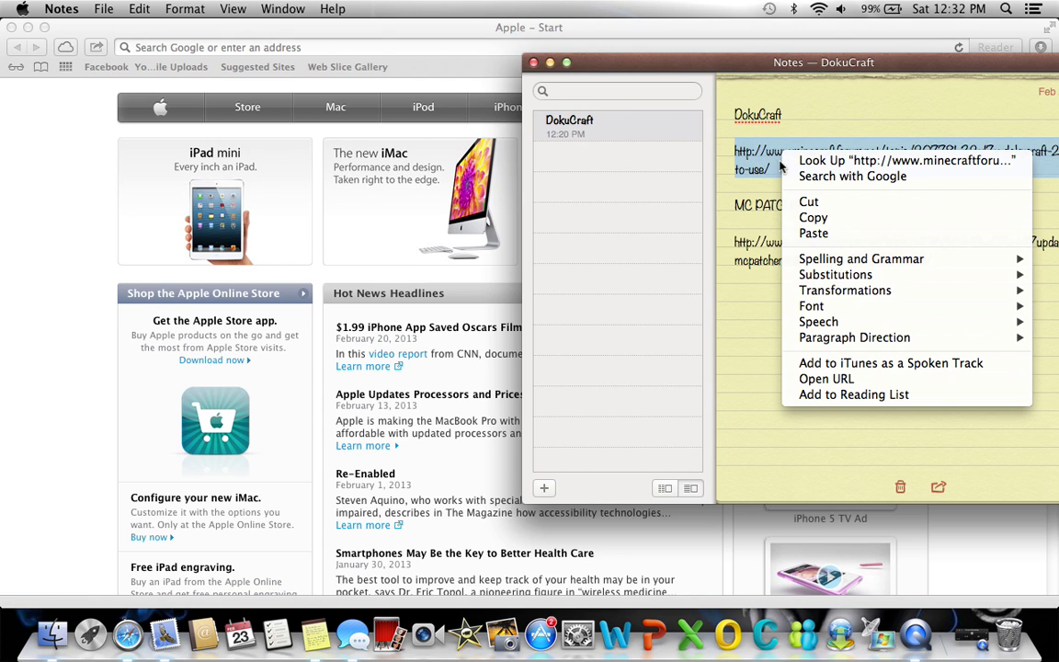
{"action": "left_click", "coordinate": [808, 219]}
{"action": "left_click", "coordinate": [783, 149]}
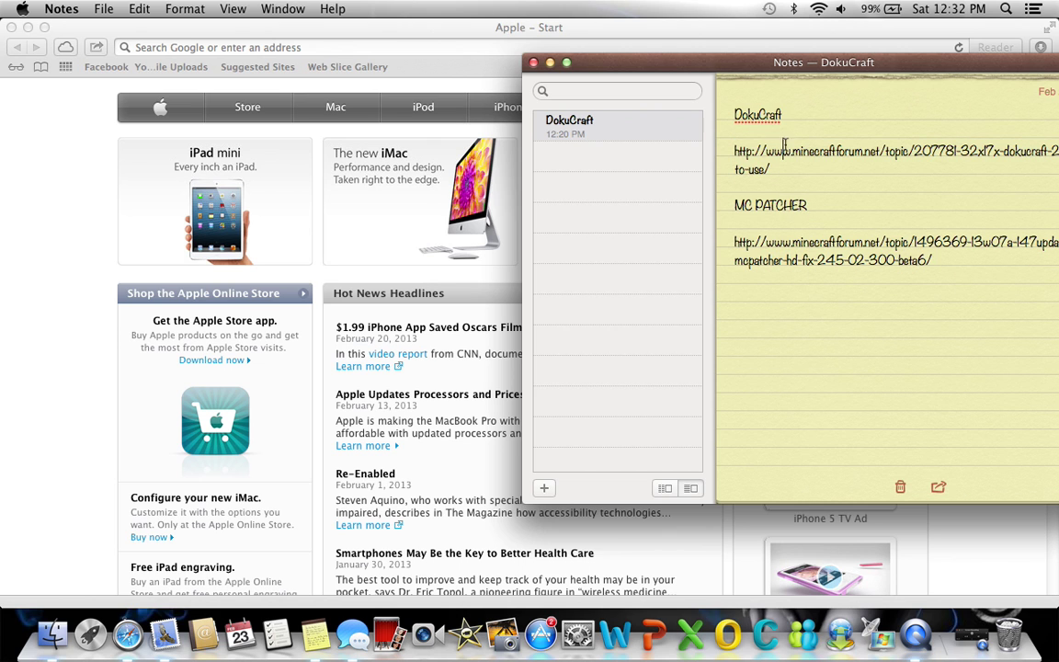
{"action": "left_click", "coordinate": [550, 63]}
Paste the copied link into Safari's address field and load the DokuCraft 2.5 topic on Minecraft Forum
{"action": "right_click", "coordinate": [355, 40]}
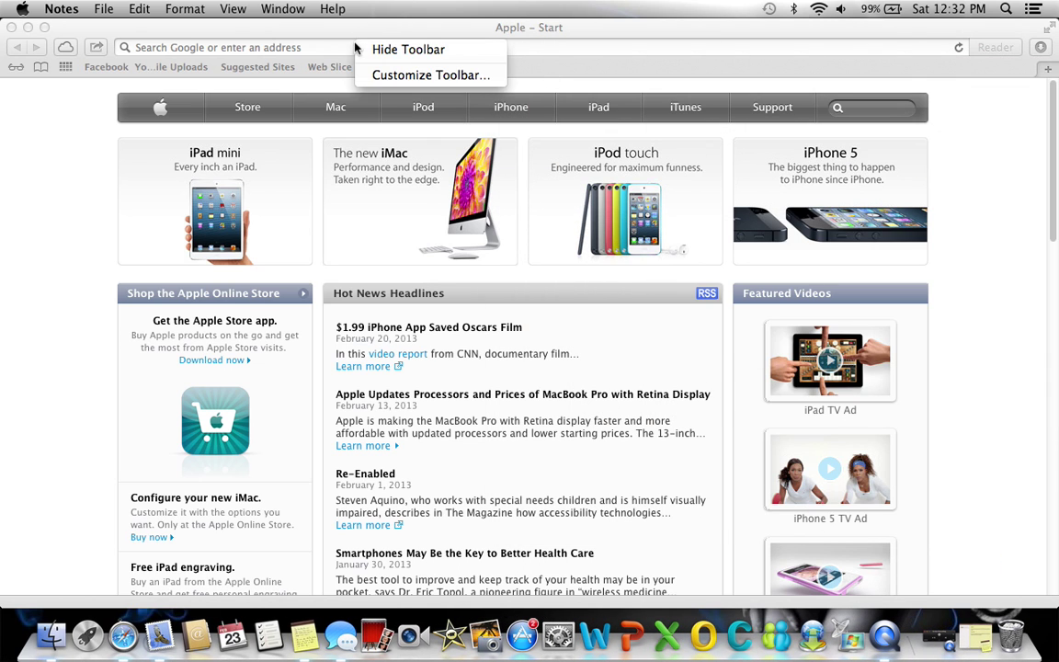
{"action": "left_click", "coordinate": [327, 52]}
{"action": "left_click", "coordinate": [279, 49]}
{"action": "right_click", "coordinate": [281, 49]}
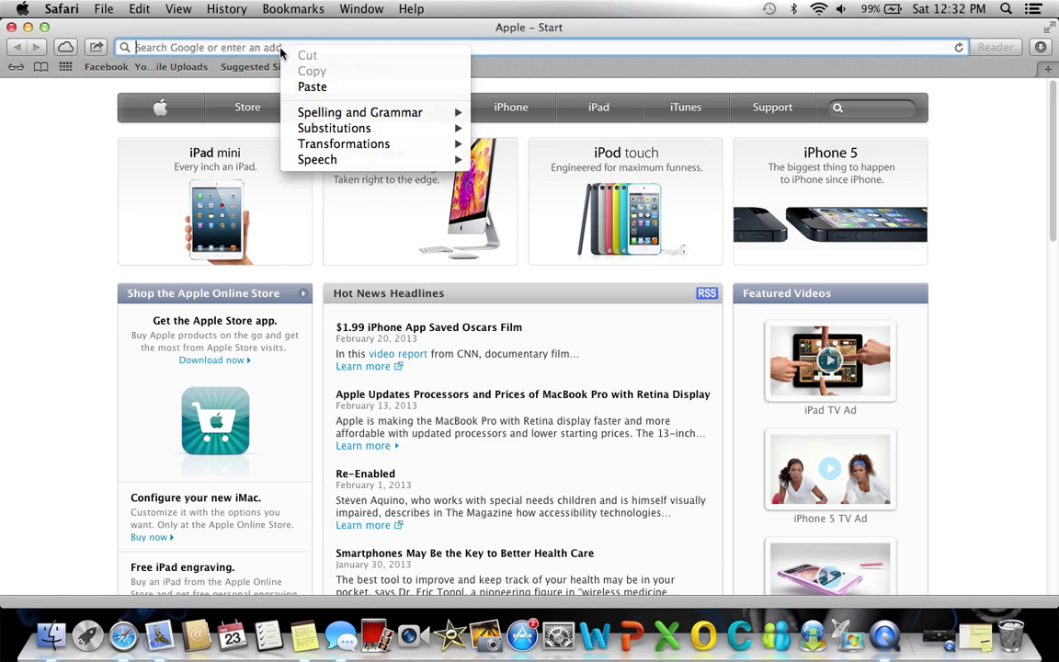
{"action": "left_click", "coordinate": [311, 86]}
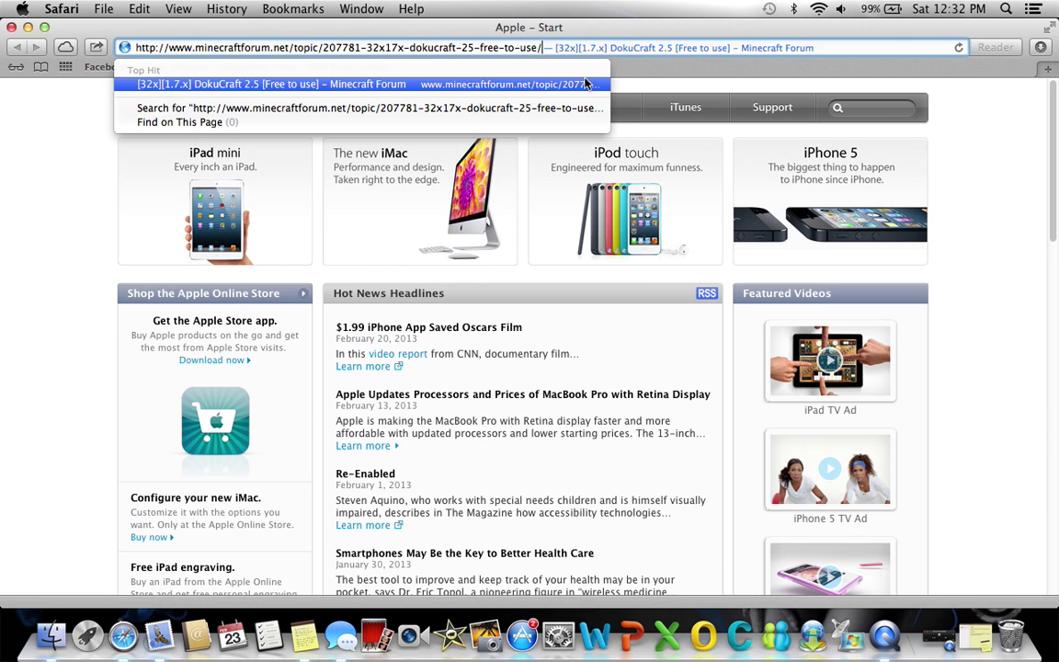
{"action": "key", "text": "Return"}
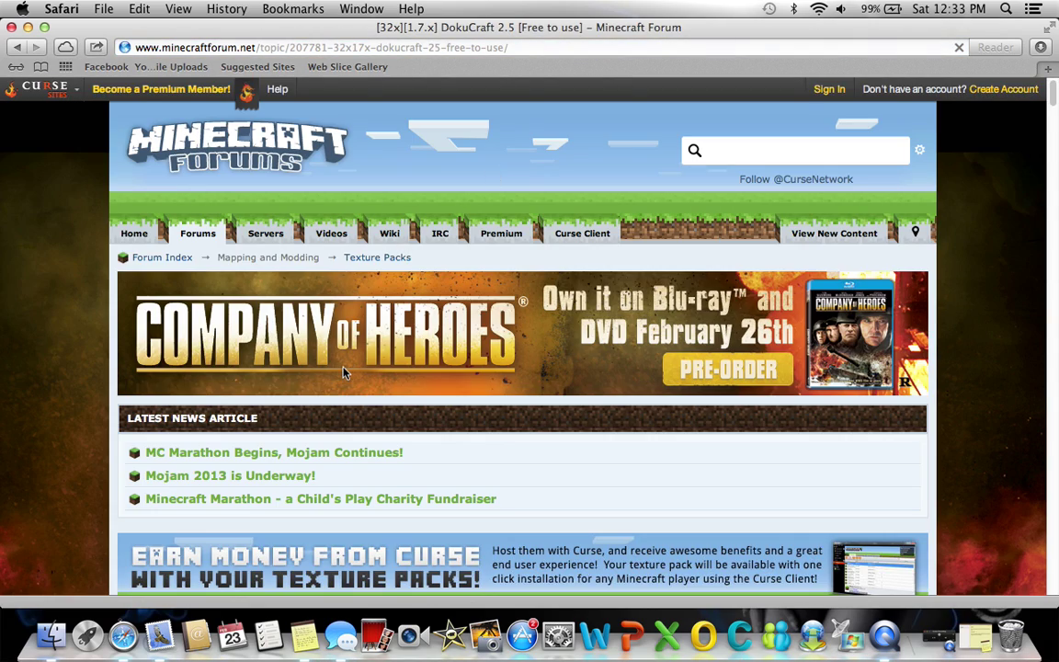
Follow the primary DokuCraft.zip download link and skip the AdF.ly ad to reach the MediaFire page
{"action": "scroll", "coordinate": [344, 370], "scroll_direction": "down", "scroll_amount": 10}
{"action": "scroll", "coordinate": [344, 369], "scroll_direction": "down", "scroll_amount": 15}
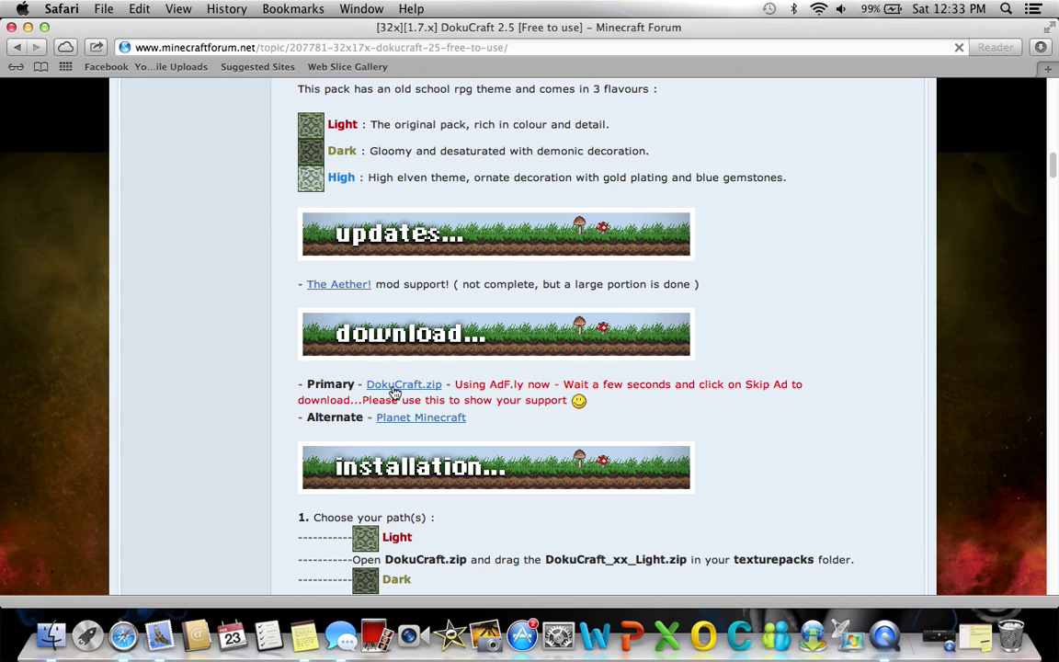
{"action": "left_click", "coordinate": [403, 386]}
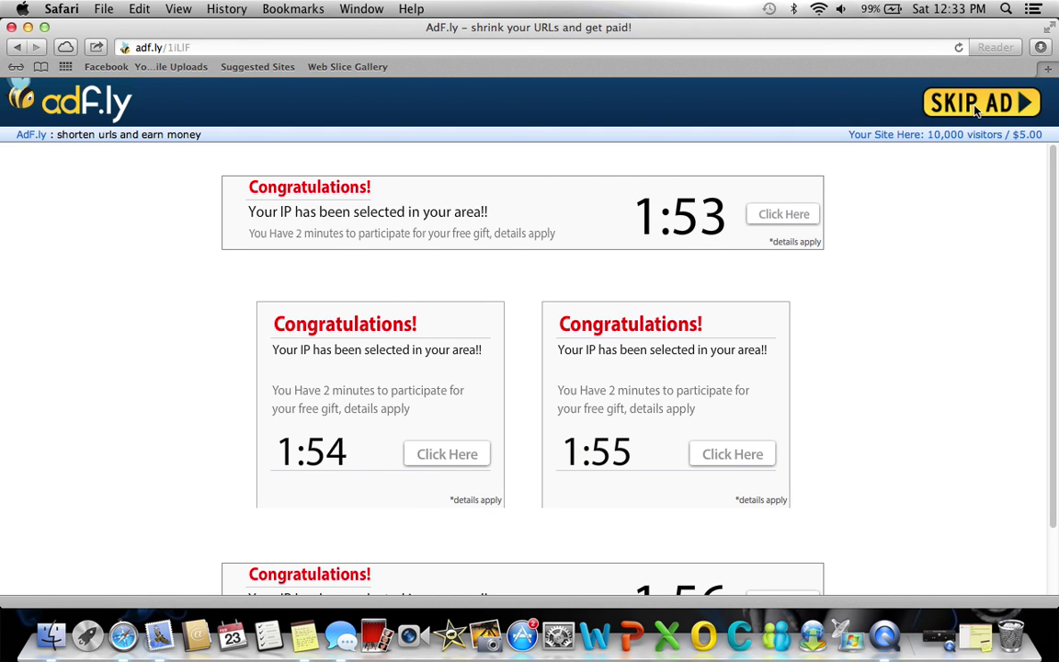
{"action": "left_click", "coordinate": [972, 108]}
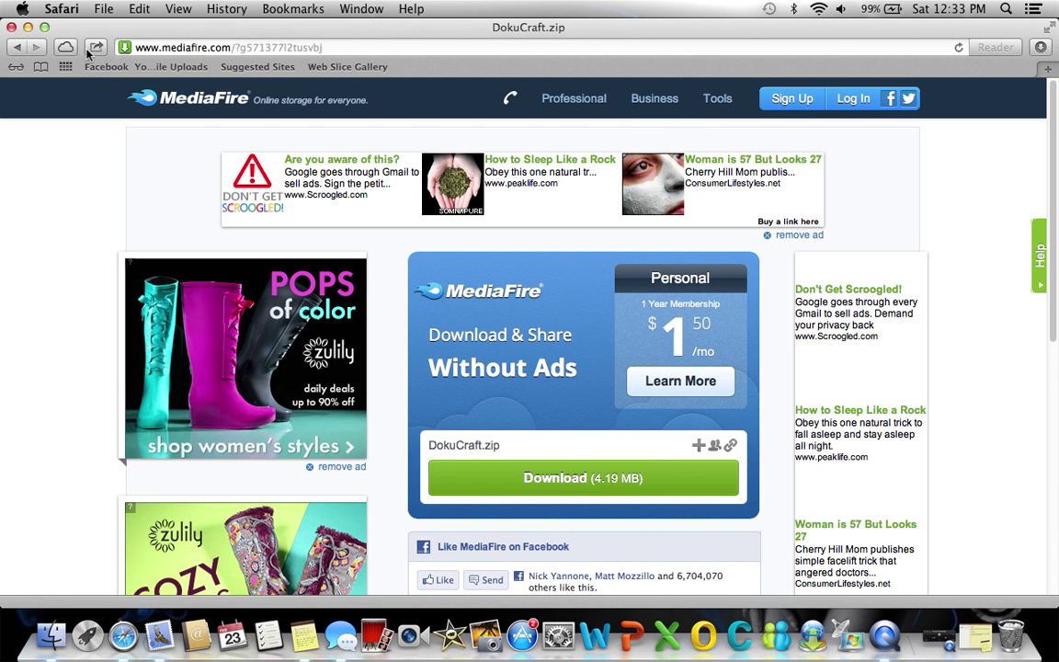
Minimize Safari and open the DokuCraft folder inside the desktop folder MineCraft TexturePacks/Mods
{"action": "left_click", "coordinate": [28, 27]}
{"action": "left_click", "coordinate": [319, 141]}
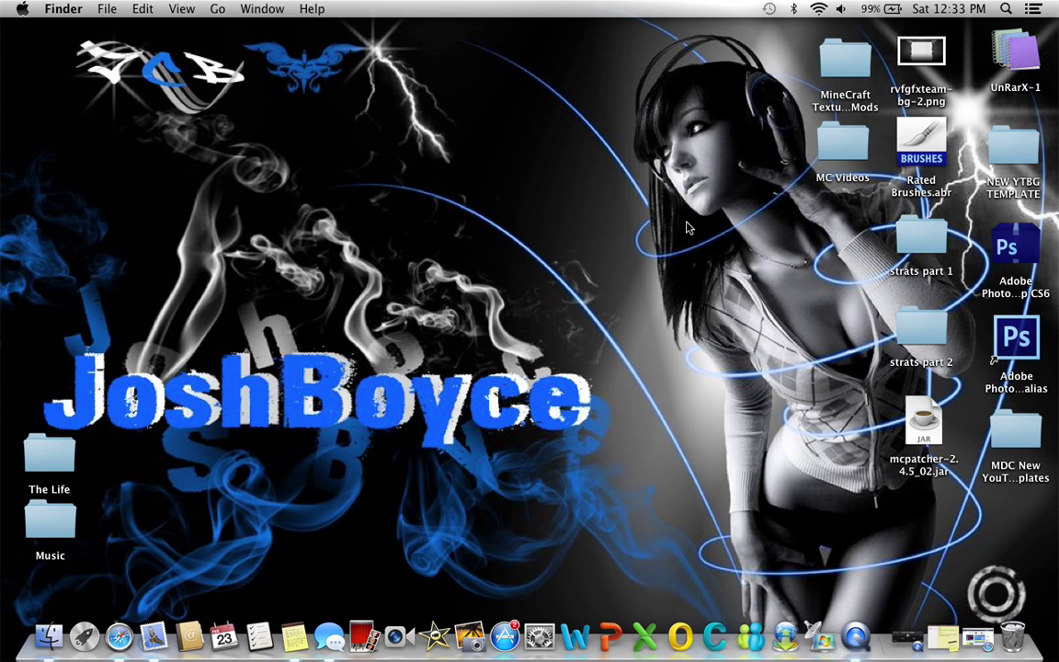
{"action": "double_click", "coordinate": [844, 66]}
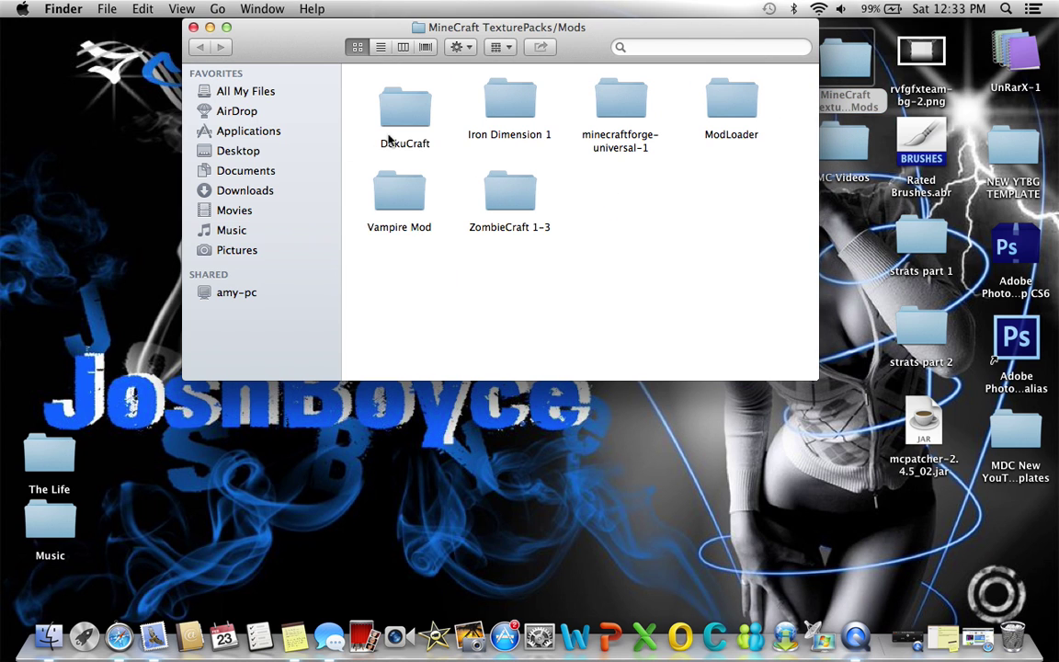
{"action": "left_click_drag", "start_coordinate": [368, 99], "coordinate": [466, 135]}
{"action": "left_click", "coordinate": [457, 118]}
{"action": "double_click", "coordinate": [395, 102]}
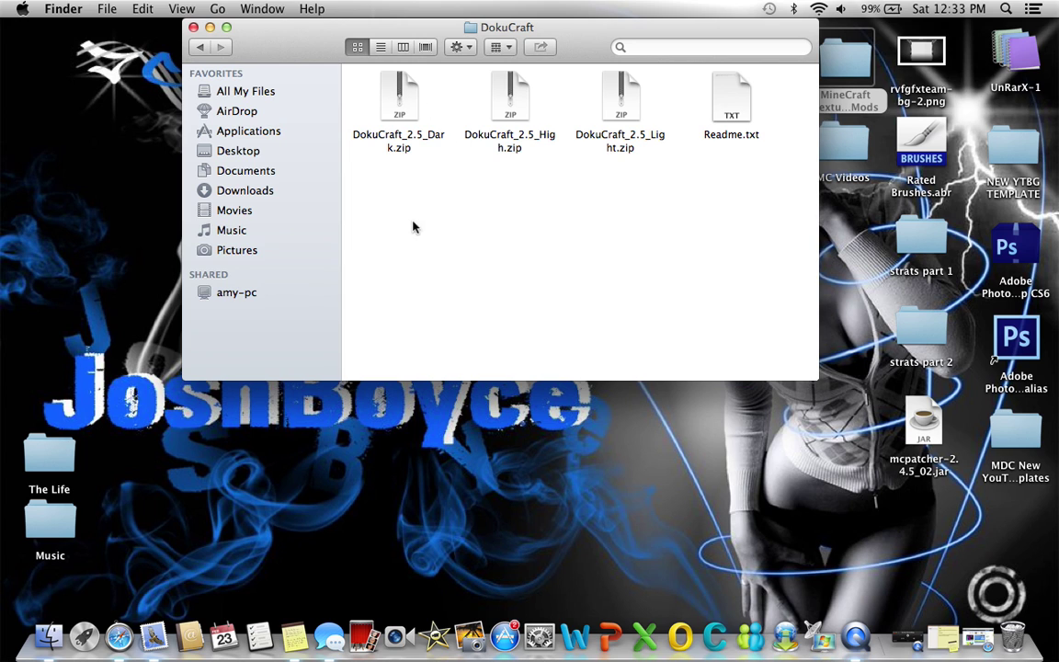
Examine the Dark, High and Light DokuCraft zip files and close the folder window
{"action": "left_click_drag", "start_coordinate": [354, 92], "coordinate": [763, 98]}
{"action": "left_click_drag", "start_coordinate": [658, 103], "coordinate": [349, 108]}
{"action": "left_click", "coordinate": [349, 109]}
{"action": "left_click_drag", "start_coordinate": [588, 87], "coordinate": [294, 90]}
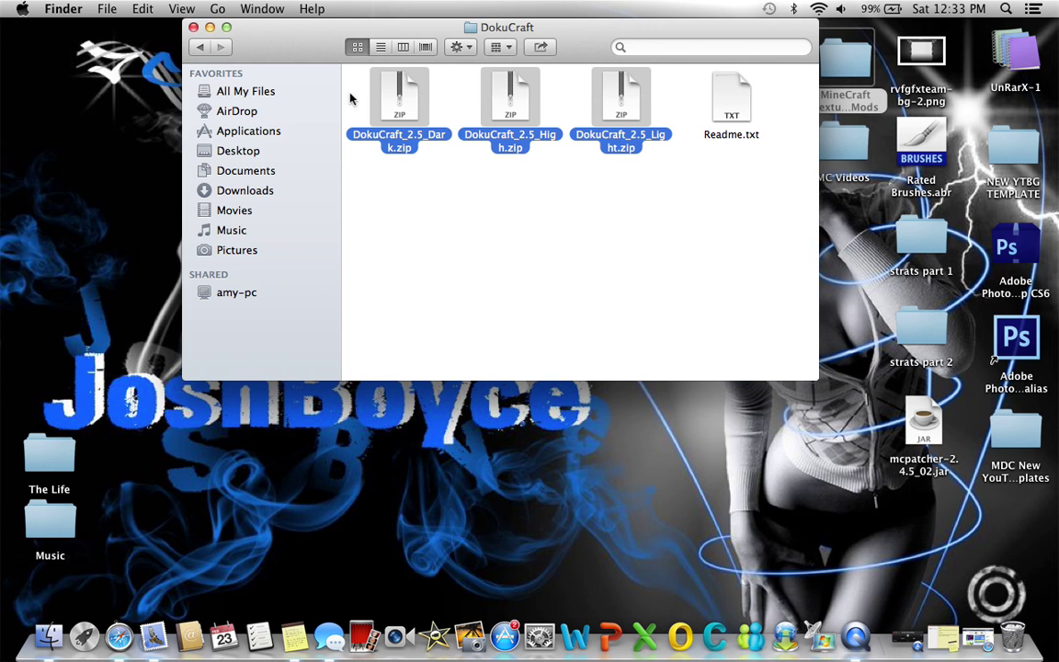
{"action": "left_click", "coordinate": [350, 98]}
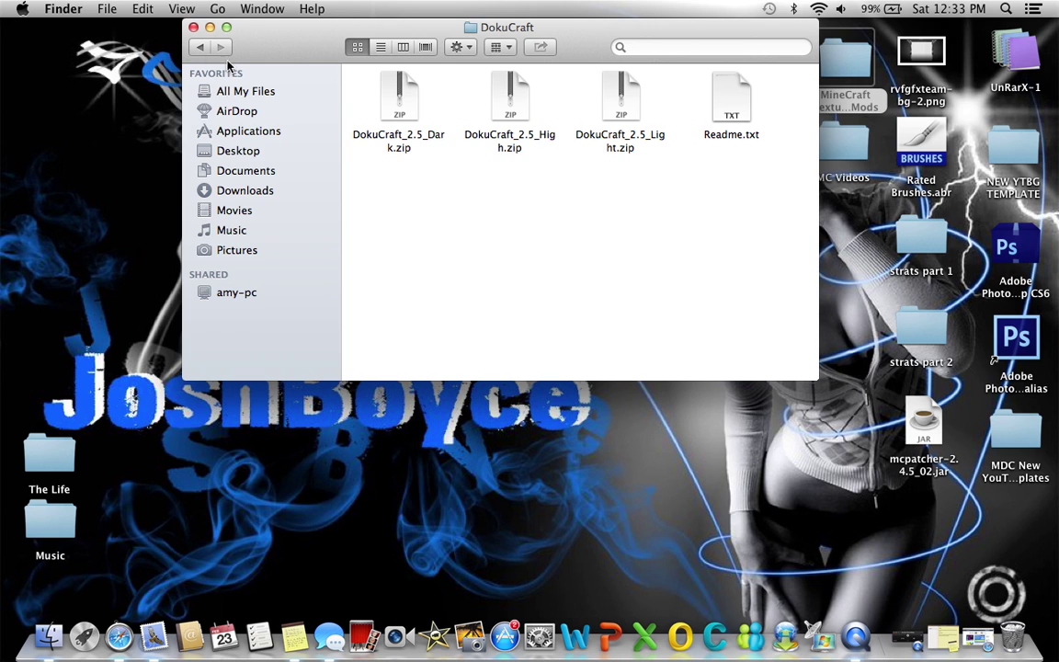
{"action": "left_click", "coordinate": [192, 28]}
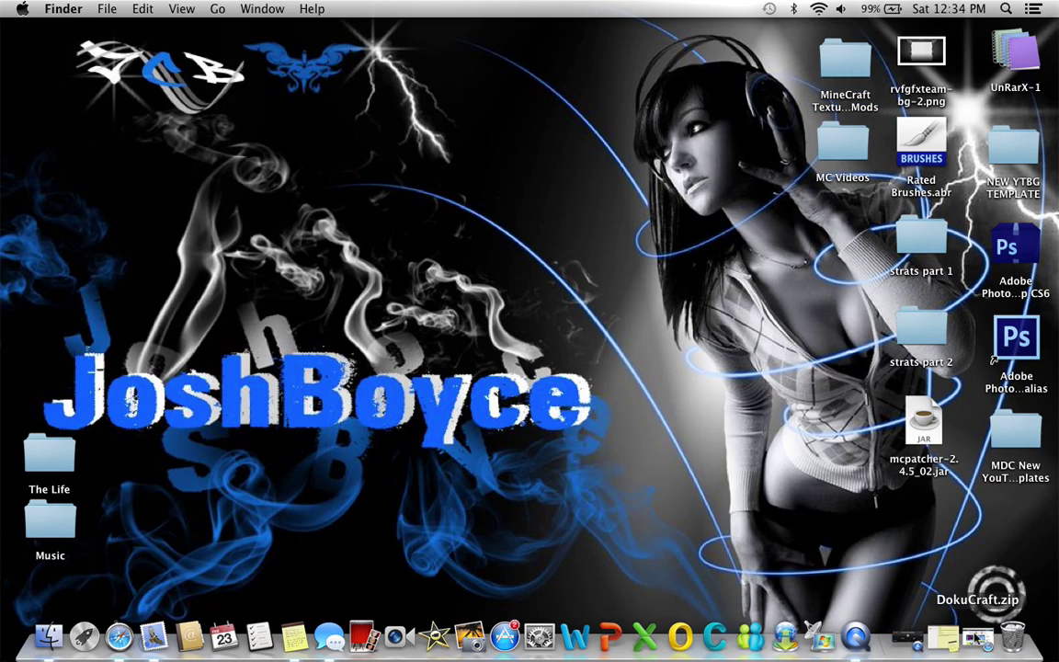
Bring back Safari and Notes, copy the MC PATCHER link from the note, and minimize Notes
{"action": "left_click", "coordinate": [977, 636]}
{"action": "left_click", "coordinate": [965, 636]}
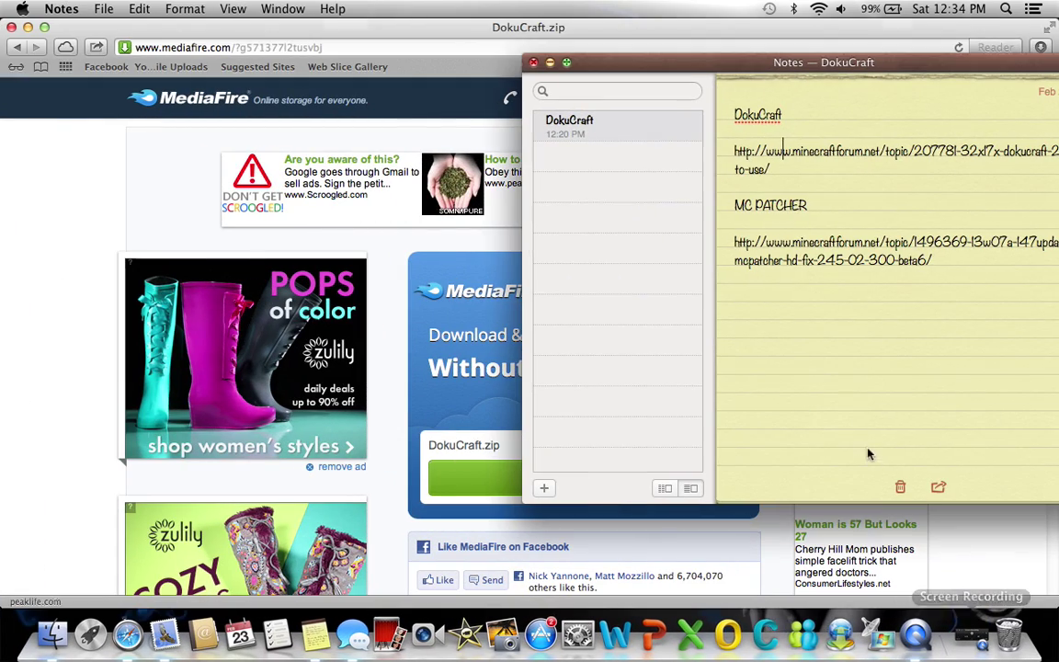
{"action": "triple_click", "coordinate": [785, 260]}
{"action": "right_click", "coordinate": [790, 255]}
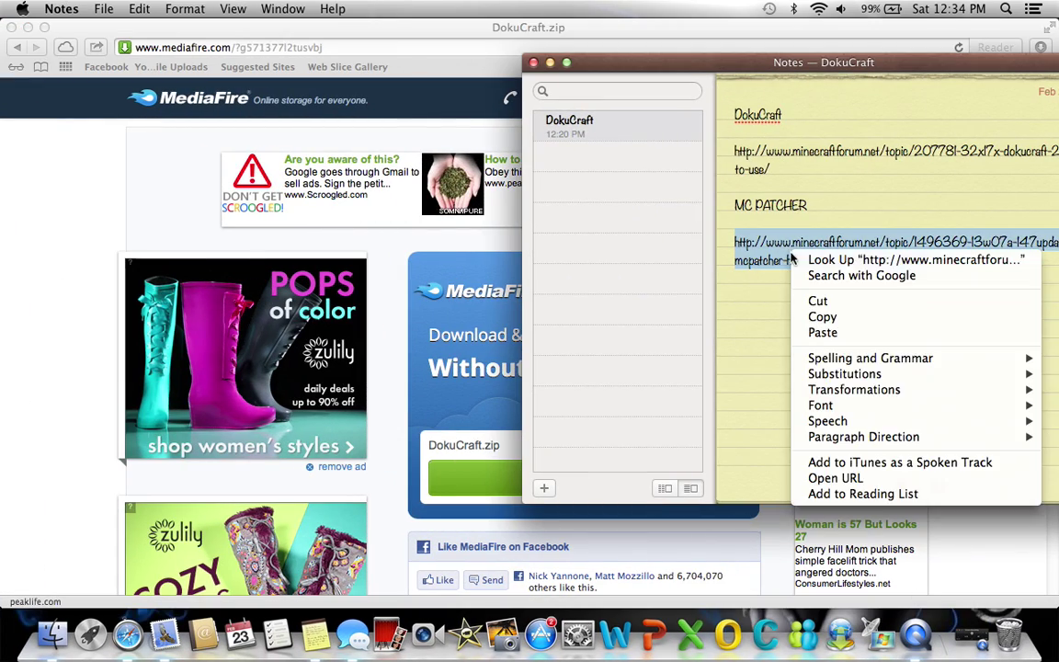
{"action": "left_click", "coordinate": [820, 318]}
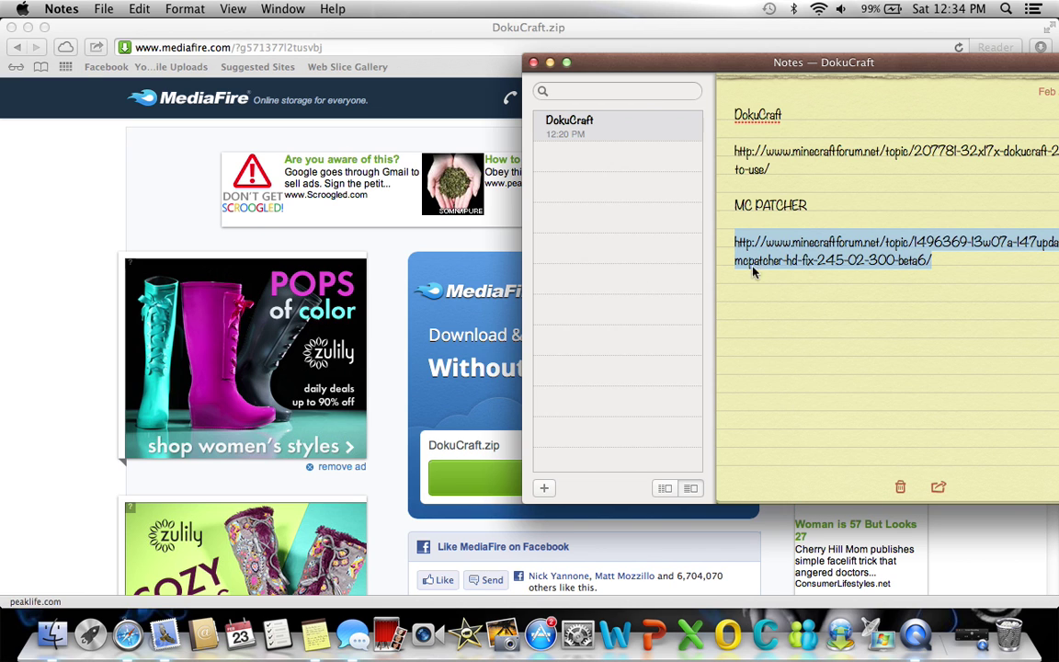
{"action": "left_click", "coordinate": [550, 63]}
Replace the MediaFire address in Safari with the copied link and load the MCPatcher HD fix topic
{"action": "left_click", "coordinate": [278, 50]}
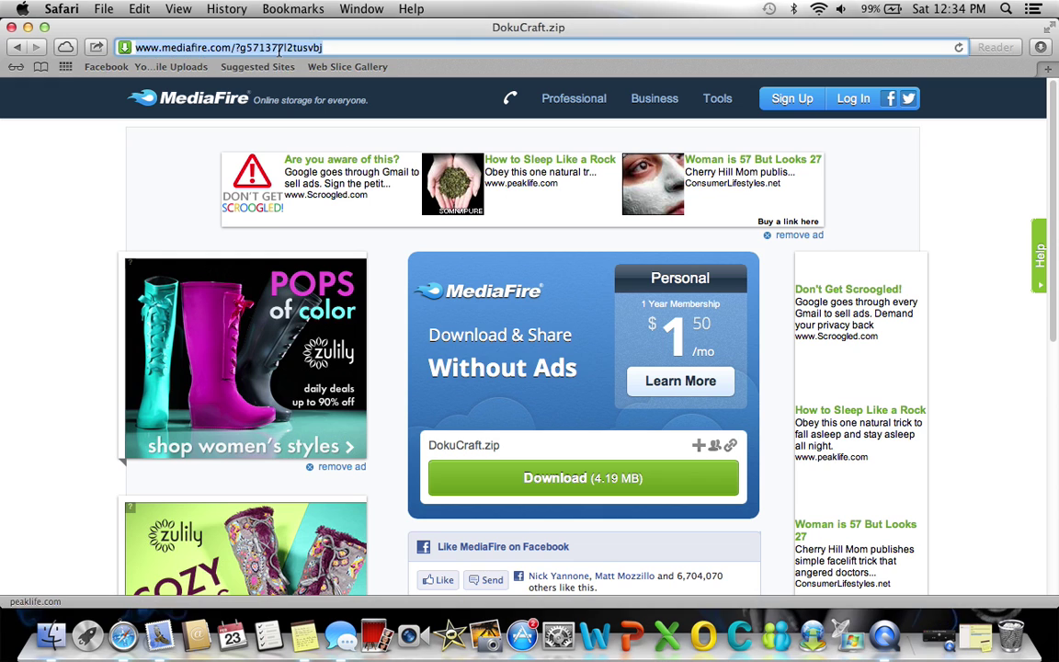
{"action": "key", "text": "BackSpace"}
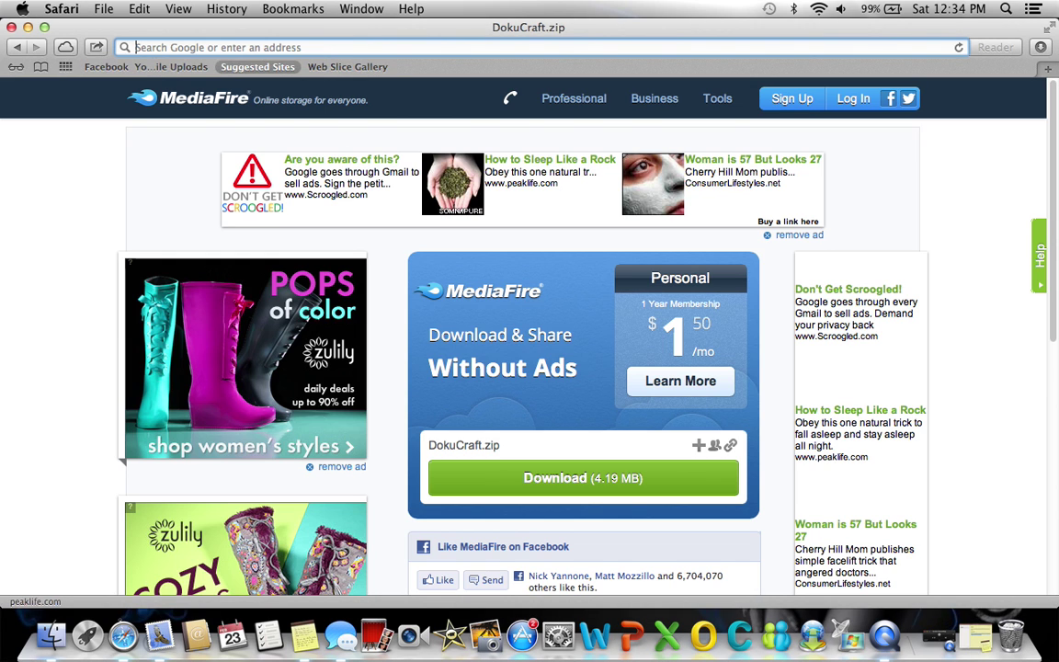
{"action": "right_click", "coordinate": [251, 51]}
{"action": "left_click", "coordinate": [274, 87]}
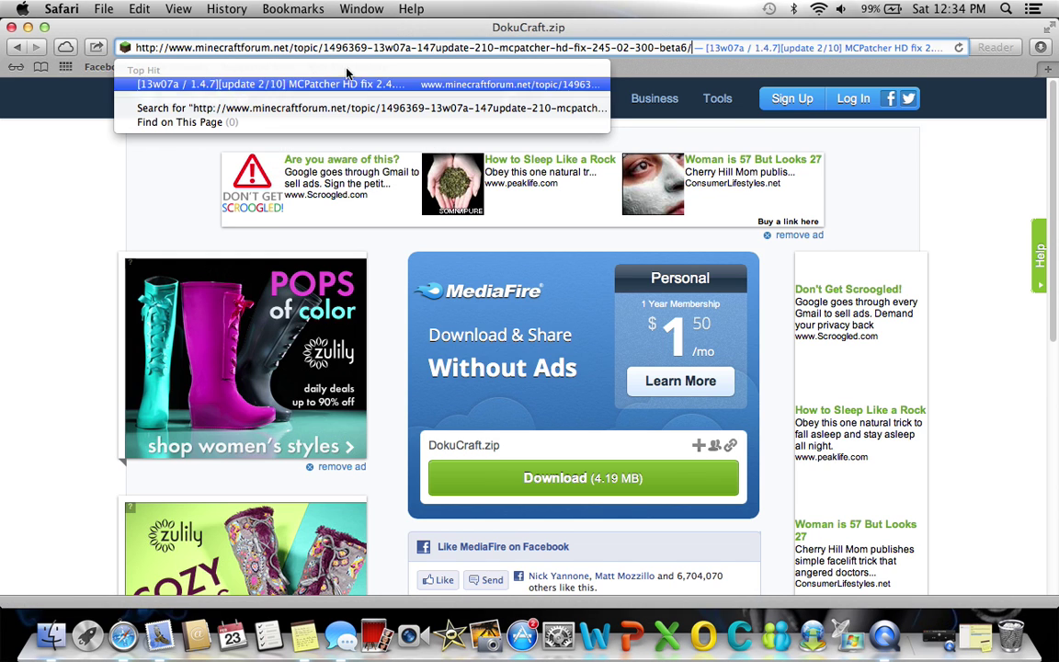
{"action": "key", "text": "Return"}
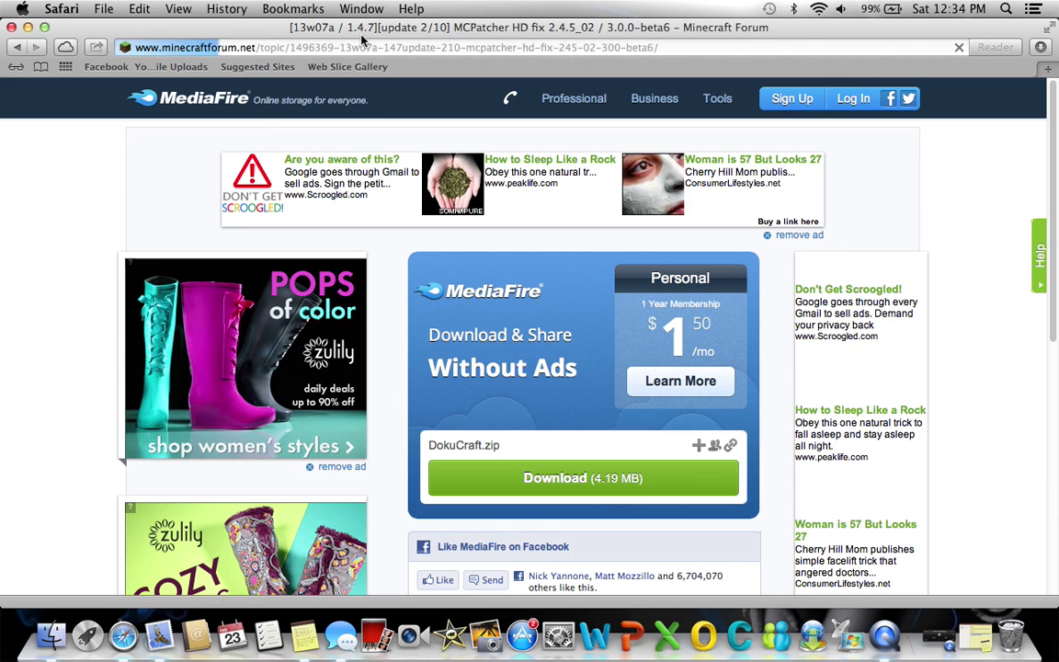
Examine the MCPatcher download links for Windows and all other platforms, and close the browser window
{"action": "scroll", "coordinate": [389, 297], "scroll_direction": "down", "scroll_amount": 10}
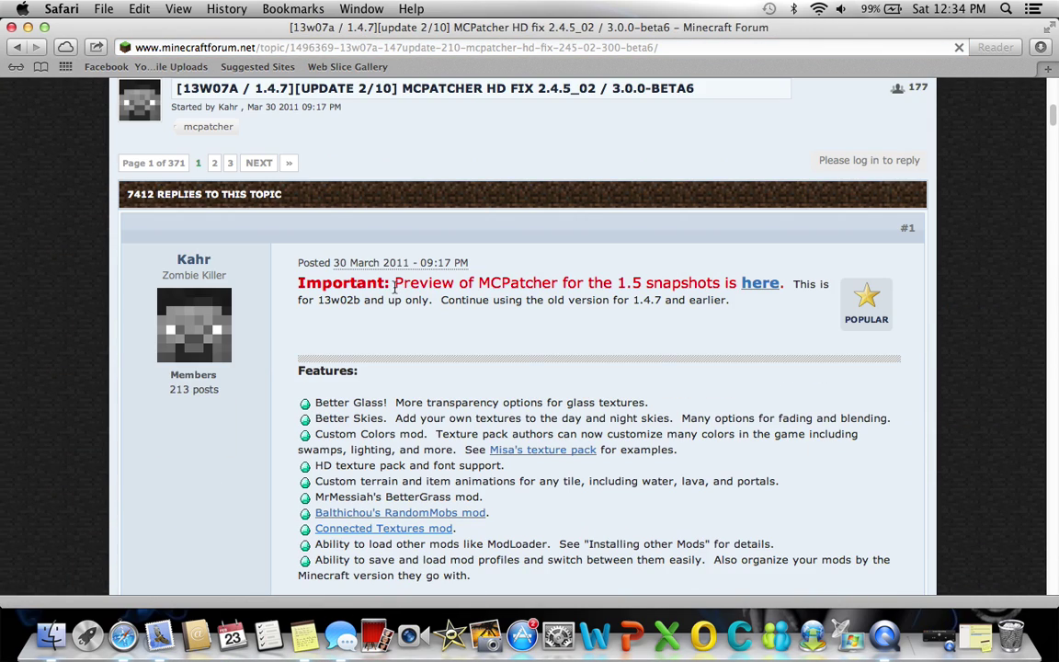
{"action": "scroll", "coordinate": [387, 297], "scroll_direction": "down", "scroll_amount": 7}
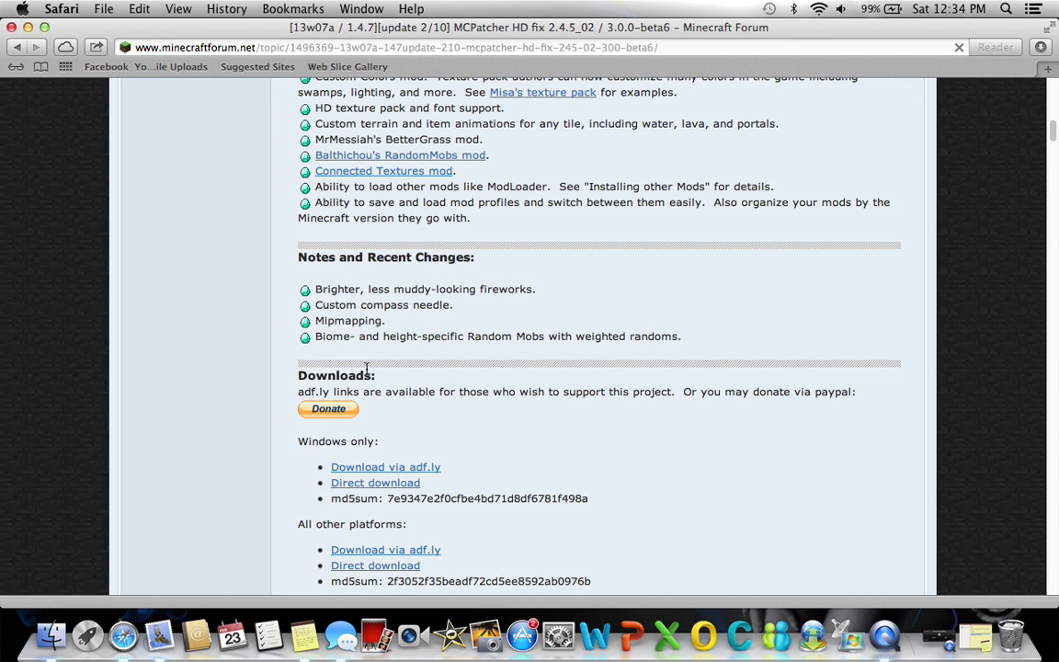
{"action": "scroll", "coordinate": [390, 391], "scroll_direction": "down", "scroll_amount": 1}
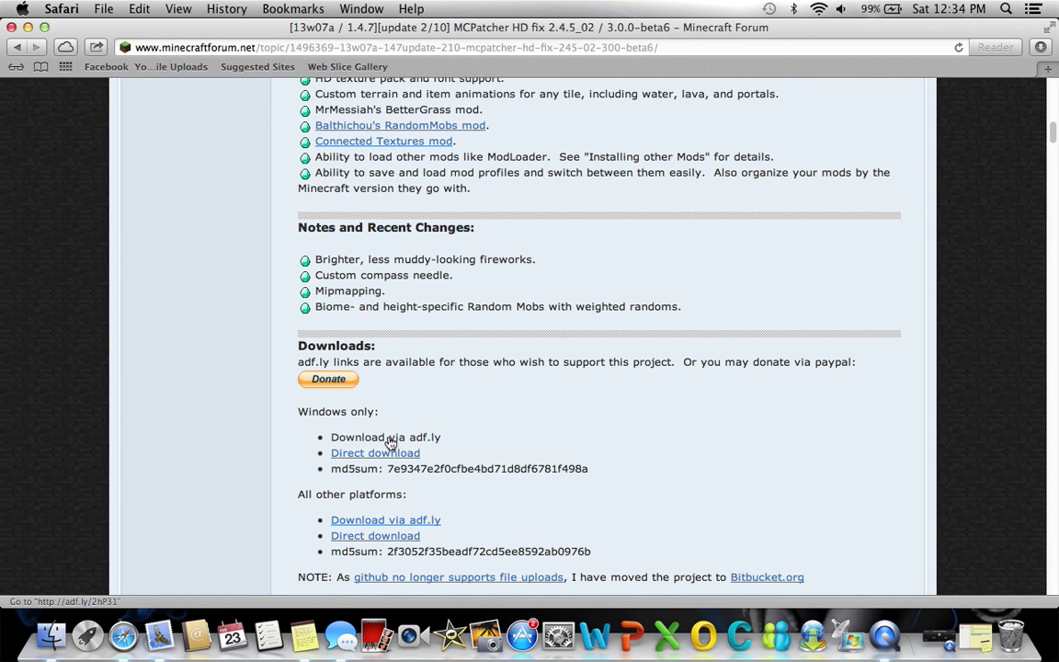
{"action": "scroll", "coordinate": [410, 424], "scroll_direction": "down", "scroll_amount": 1}
{"action": "scroll", "coordinate": [405, 432], "scroll_direction": "down", "scroll_amount": 1}
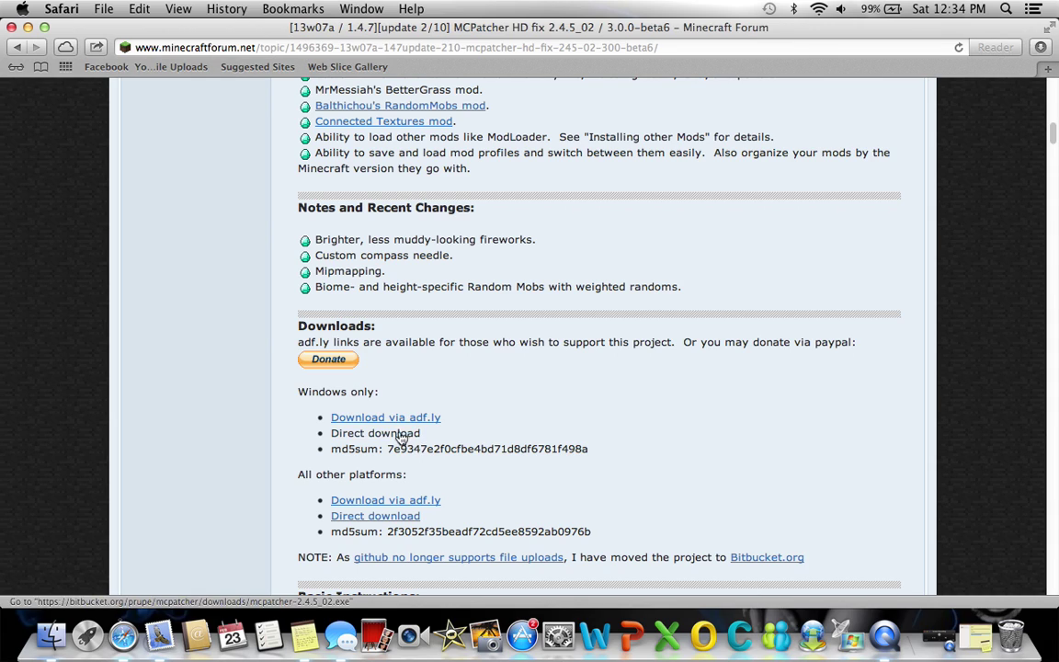
{"action": "scroll", "coordinate": [465, 441], "scroll_direction": "up", "scroll_amount": 15}
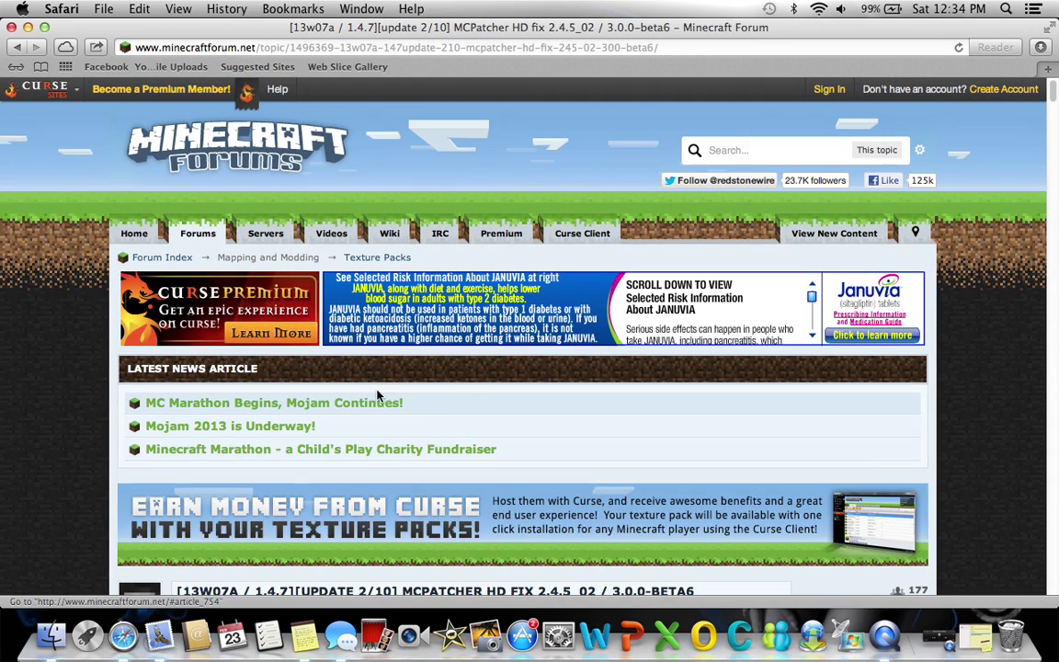
{"action": "left_click", "coordinate": [11, 27]}
{"action": "left_click_drag", "start_coordinate": [131, 103], "coordinate": [345, 152]}
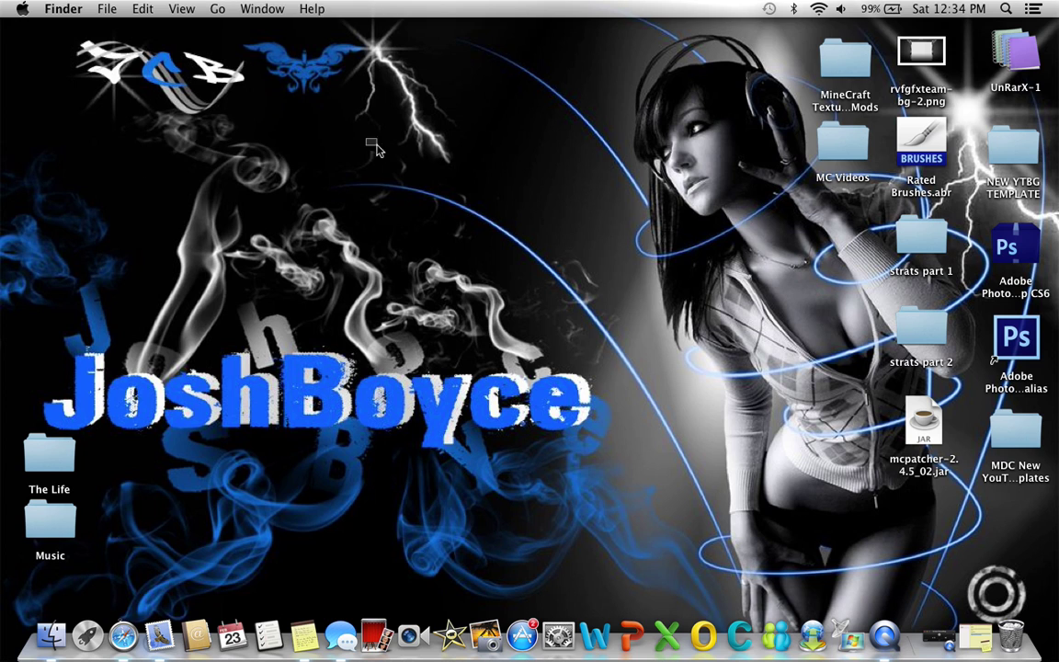
Launch Minecraft from the Applications folder and enter the game with the username already filled in
{"action": "left_click", "coordinate": [55, 634]}
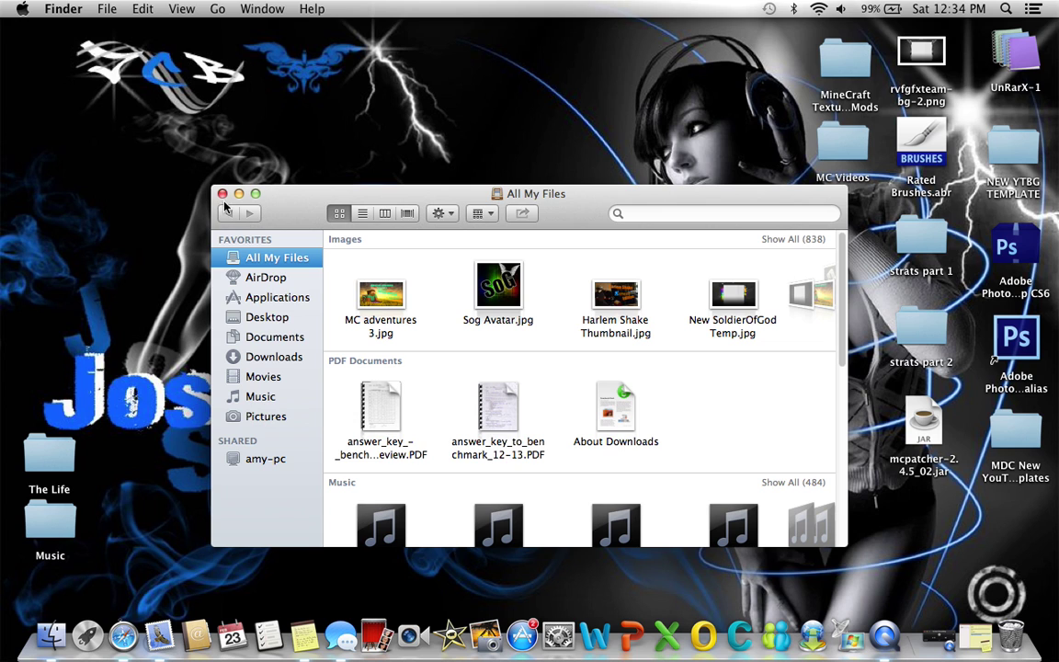
{"action": "left_click", "coordinate": [272, 295]}
{"action": "double_click", "coordinate": [815, 497]}
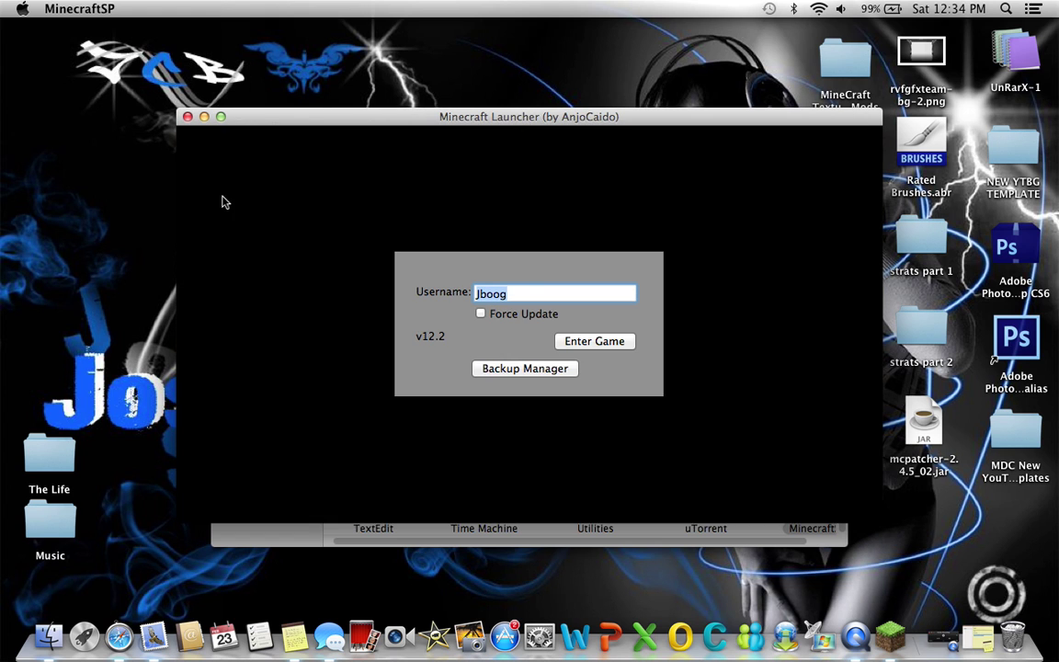
{"action": "key", "text": "Return"}
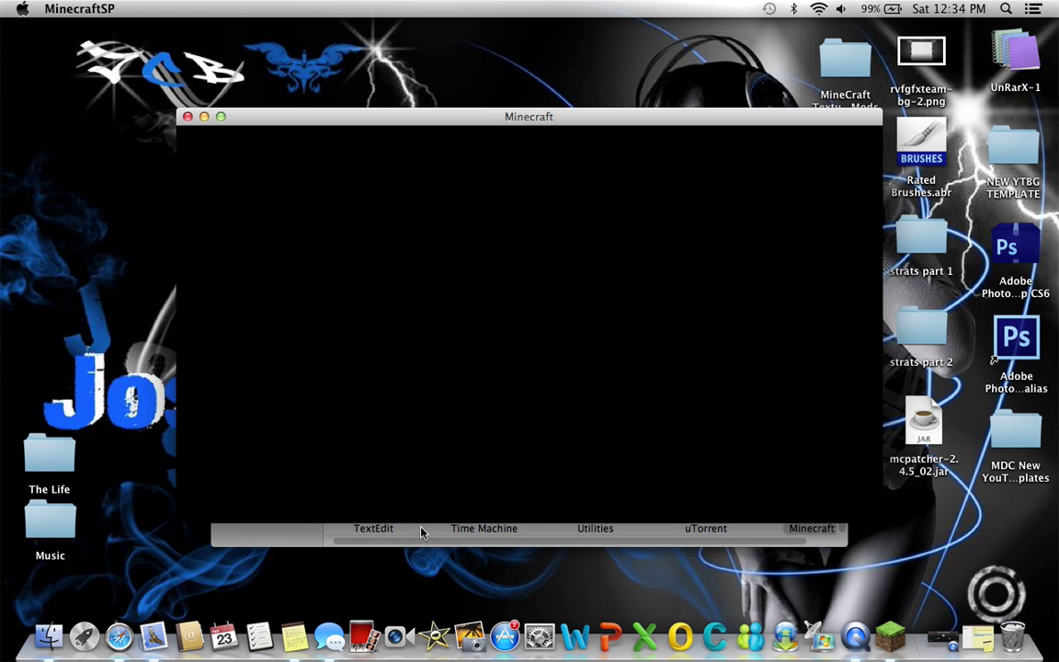
Close the Applications folder window and move the Minecraft window away from the desktop icons
{"action": "left_click", "coordinate": [411, 527]}
{"action": "left_click", "coordinate": [222, 193]}
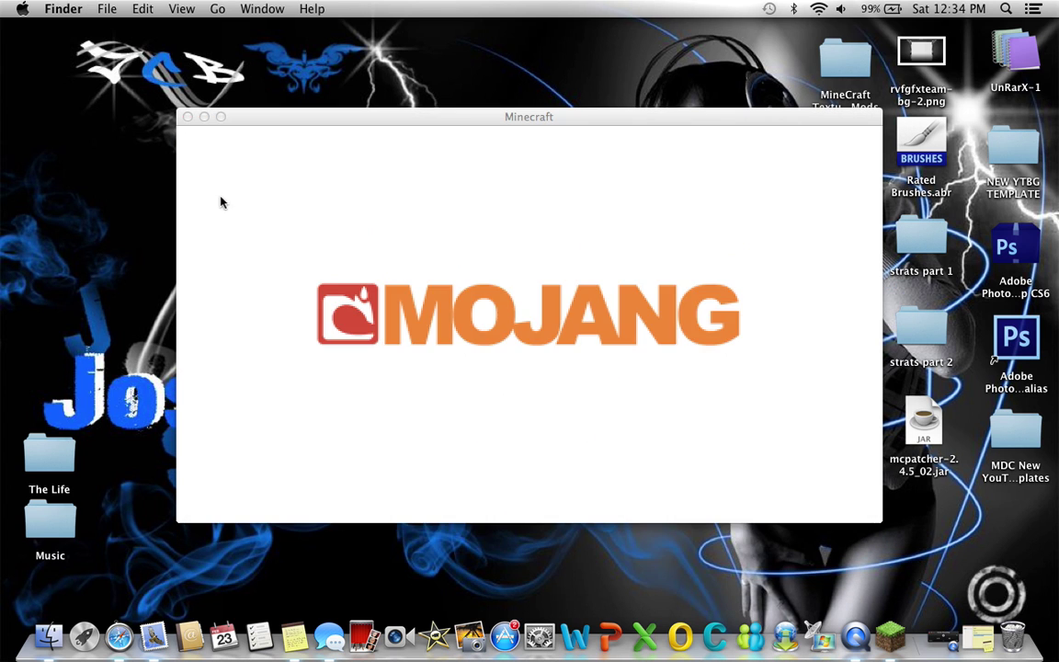
{"action": "left_click", "coordinate": [628, 134]}
{"action": "left_click_drag", "start_coordinate": [519, 111], "coordinate": [427, 71]}
Open mcpatcher-2.4.5_02.jar from the desktop and reposition the MCPatcher window over Minecraft
{"action": "left_click", "coordinate": [924, 443]}
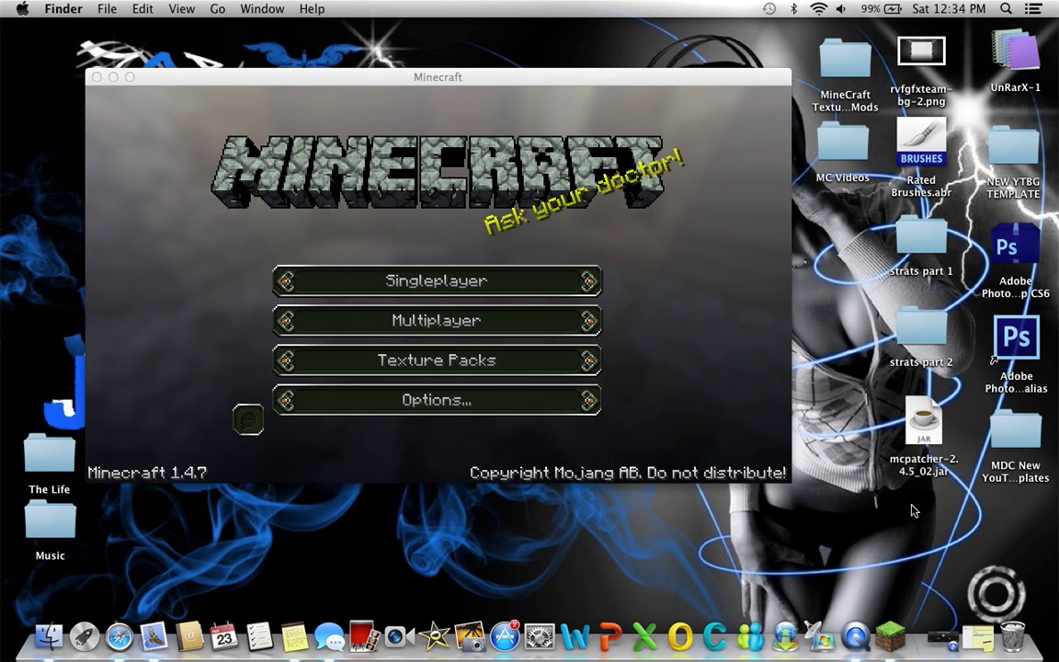
{"action": "double_click", "coordinate": [924, 443]}
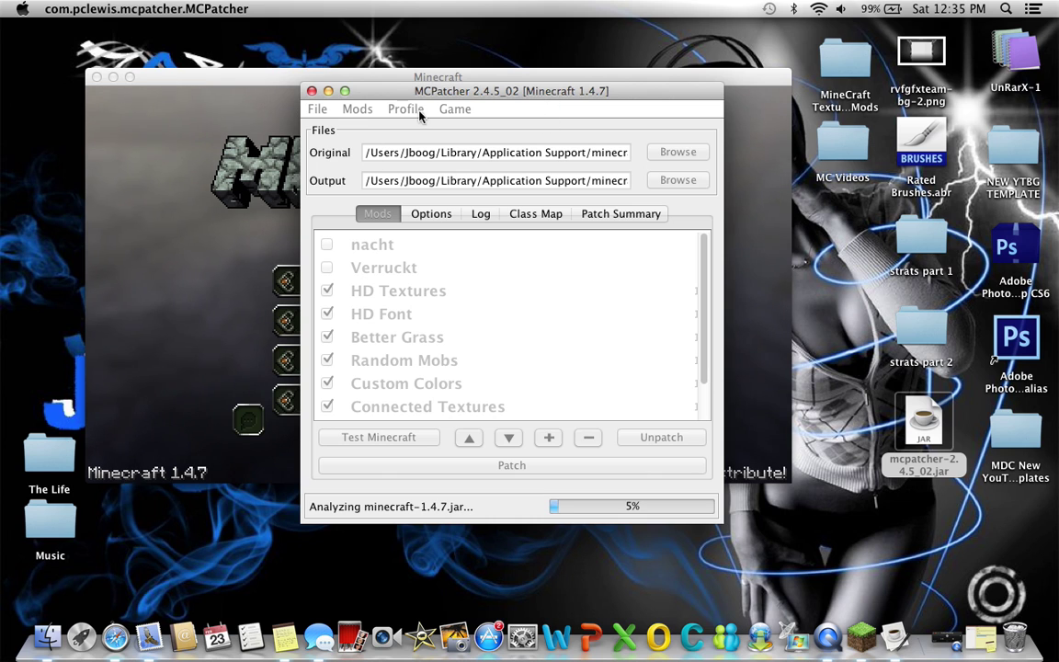
{"action": "left_click_drag", "start_coordinate": [400, 92], "coordinate": [388, 74]}
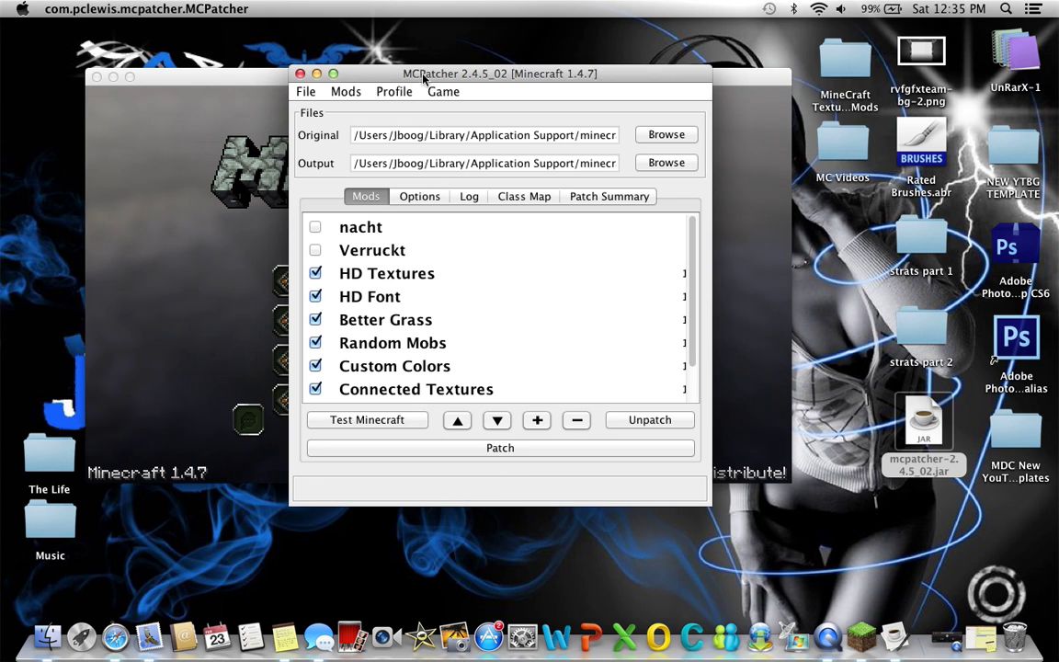
{"action": "left_click_drag", "start_coordinate": [431, 73], "coordinate": [412, 65]}
Examine MCPatcher's list of mods, from HD Textures to Better Glass, and its Patch option, and close MCPatcher
{"action": "scroll", "coordinate": [323, 277], "scroll_direction": "down", "scroll_amount": 2}
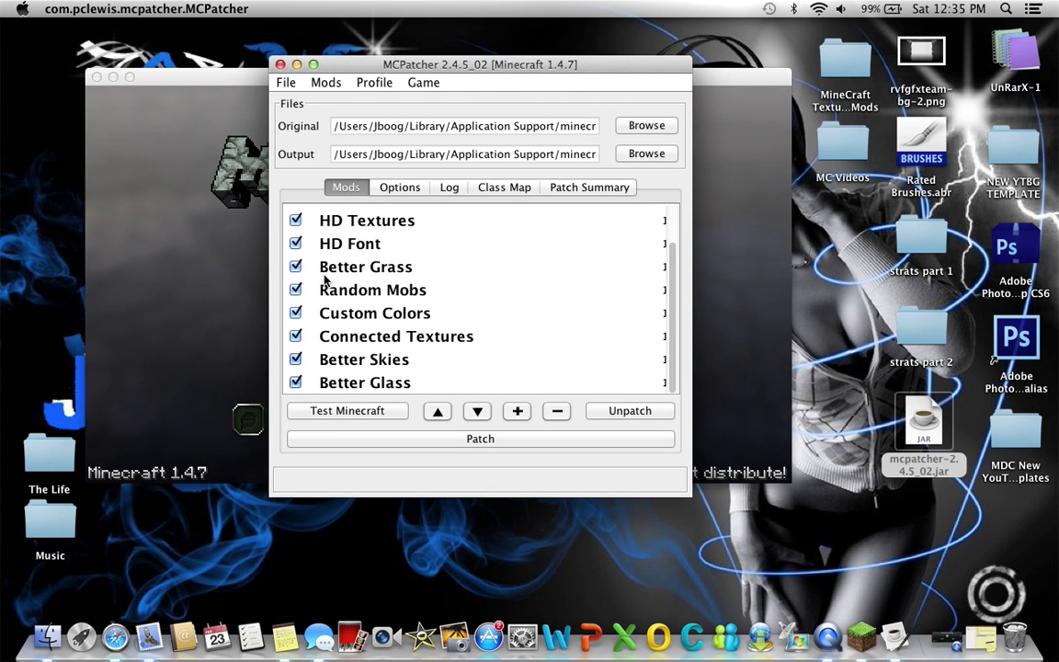
{"action": "scroll", "coordinate": [321, 275], "scroll_direction": "up", "scroll_amount": 2}
{"action": "scroll", "coordinate": [324, 232], "scroll_direction": "down", "scroll_amount": 2}
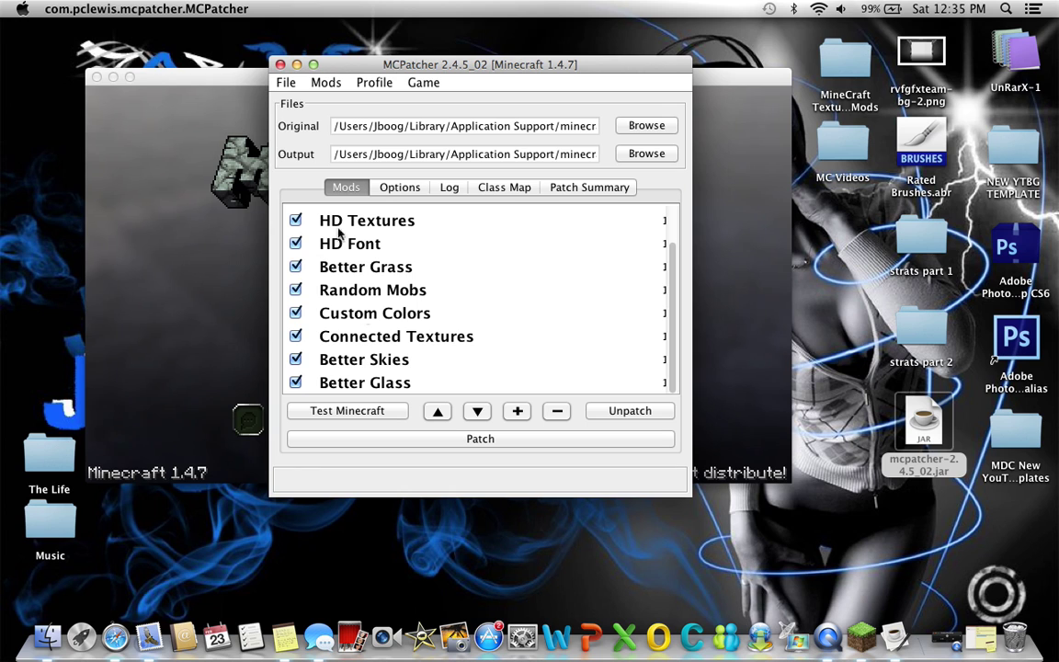
{"action": "left_click", "coordinate": [441, 441]}
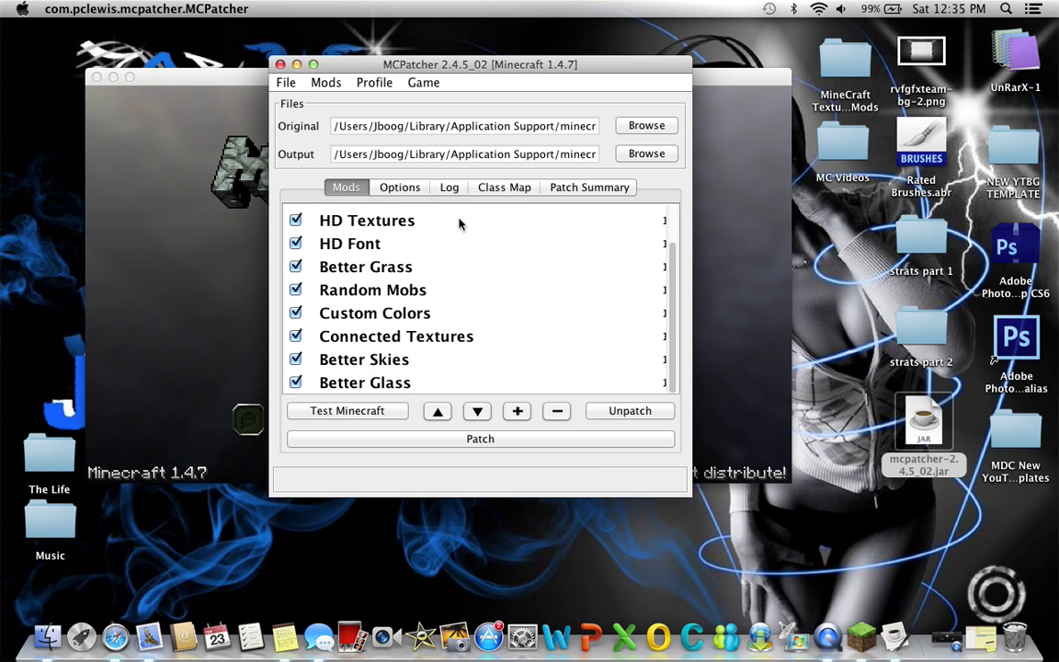
{"action": "left_click_drag", "start_coordinate": [387, 74], "coordinate": [404, 44]}
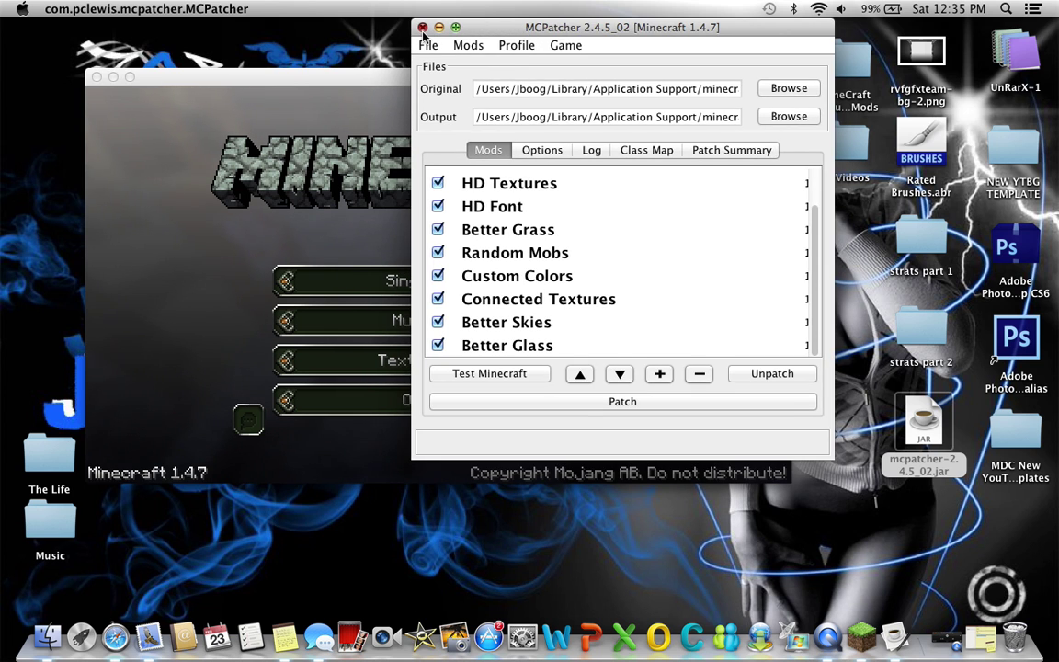
{"action": "left_click", "coordinate": [422, 27]}
Reposition the Minecraft window, open the texture pack selection and look through the available packs
{"action": "left_click_drag", "start_coordinate": [558, 79], "coordinate": [563, 30]}
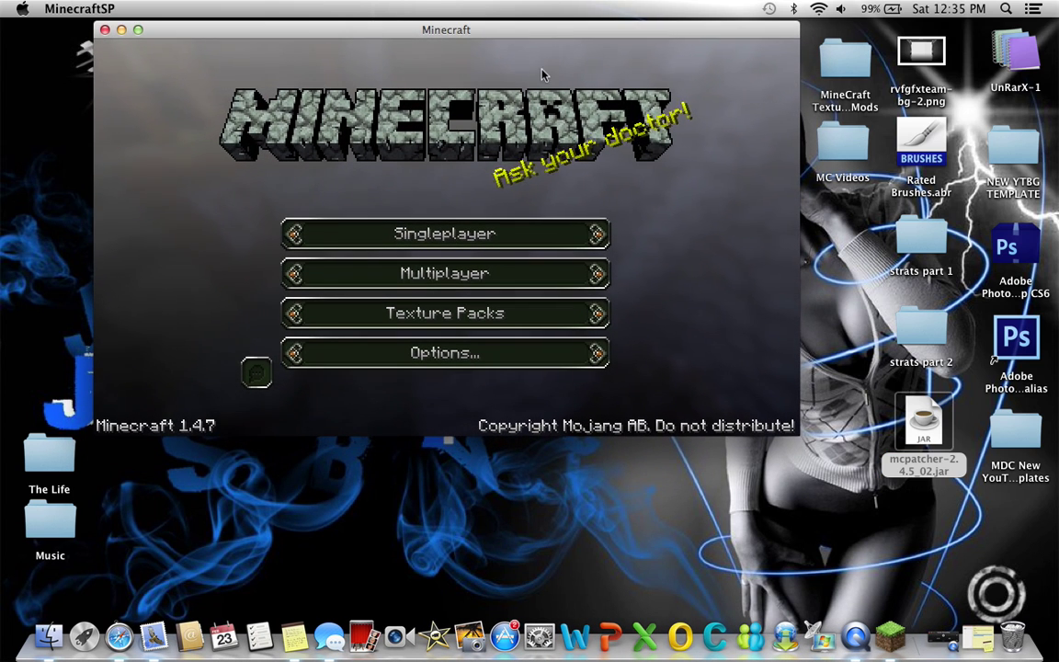
{"action": "left_click", "coordinate": [922, 50]}
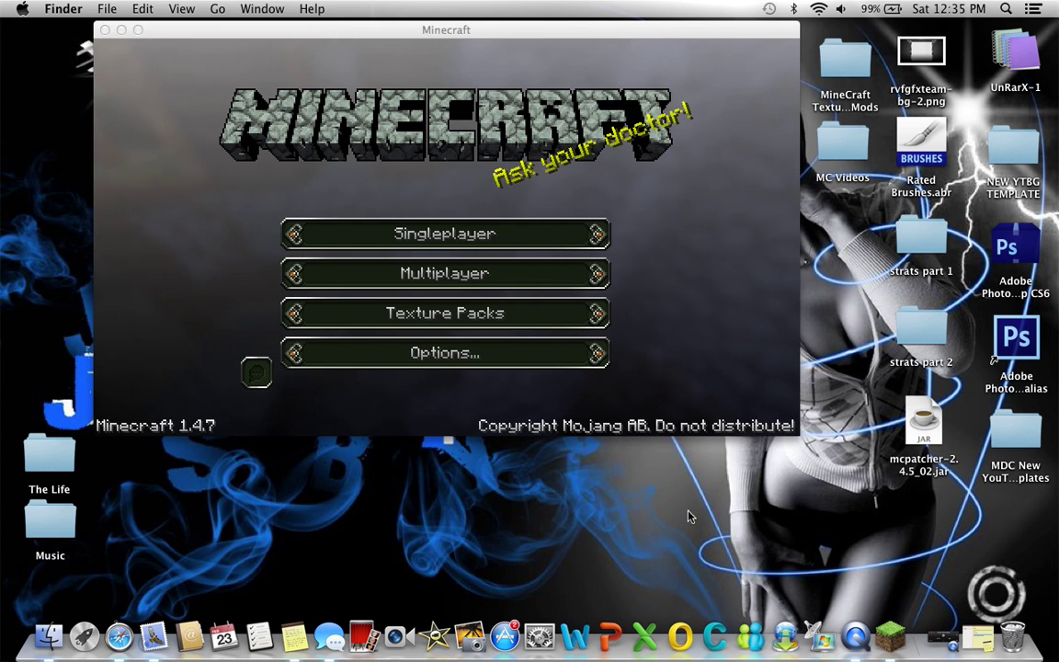
{"action": "left_click", "coordinate": [247, 367]}
{"action": "left_click", "coordinate": [405, 314]}
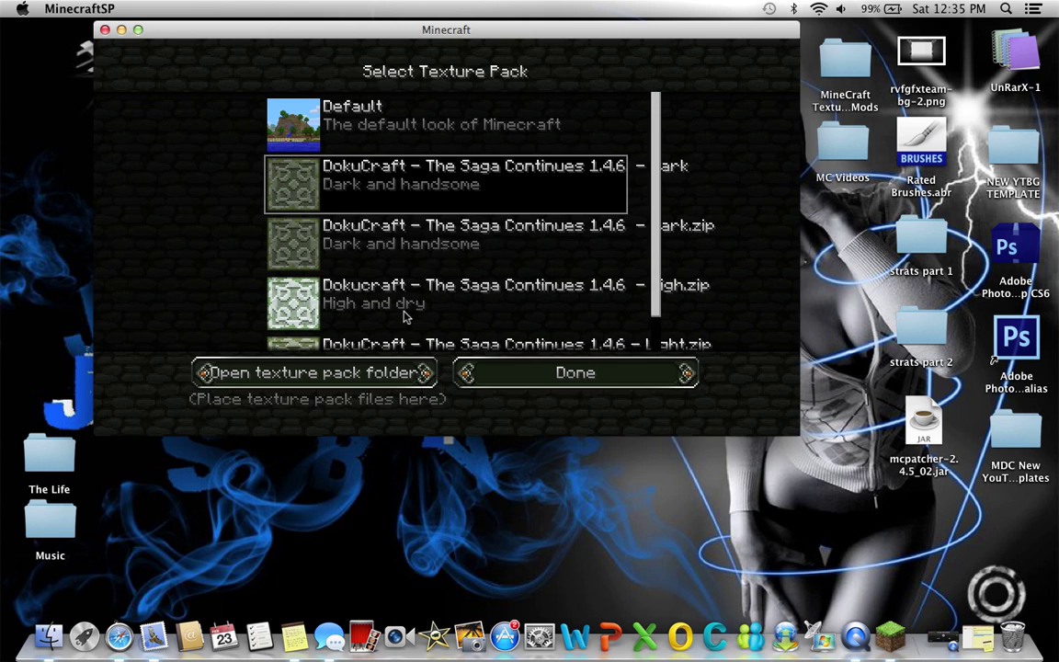
{"action": "scroll", "coordinate": [367, 276], "scroll_direction": "down", "scroll_amount": 2}
{"action": "scroll", "coordinate": [354, 225], "scroll_direction": "up", "scroll_amount": 2}
{"action": "scroll", "coordinate": [380, 170], "scroll_direction": "down", "scroll_amount": 2}
{"action": "scroll", "coordinate": [363, 151], "scroll_direction": "up", "scroll_amount": 2}
Switch through the Default, DokuCraft Dark and Dark.zip texture packs, and select the DokuCraft High.zip pack
{"action": "left_click", "coordinate": [381, 123]}
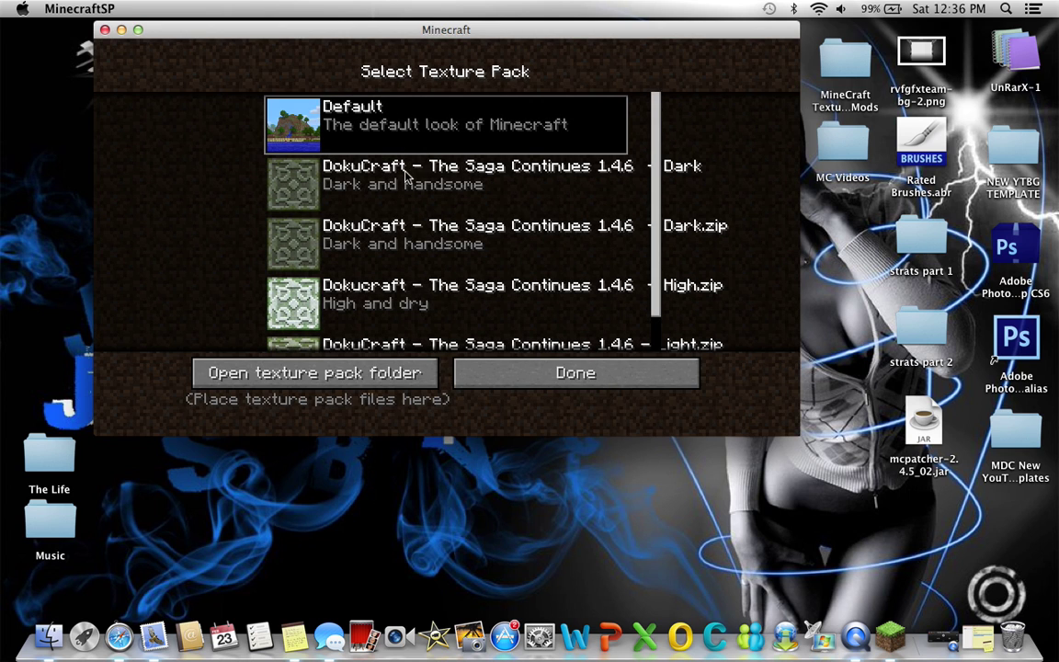
{"action": "left_click", "coordinate": [410, 205]}
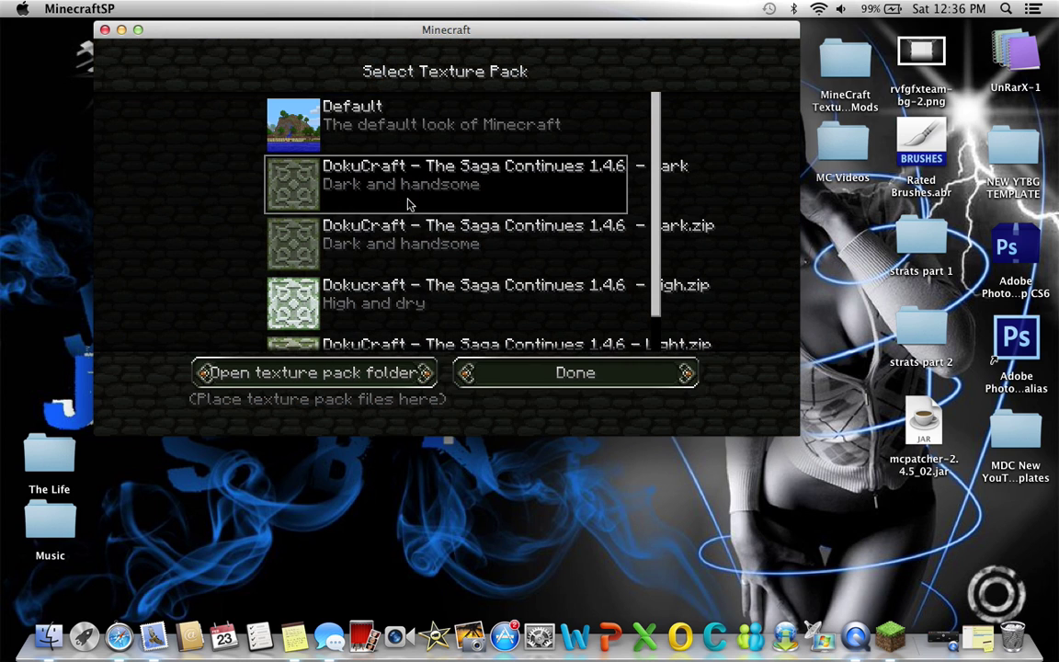
{"action": "left_click", "coordinate": [359, 268]}
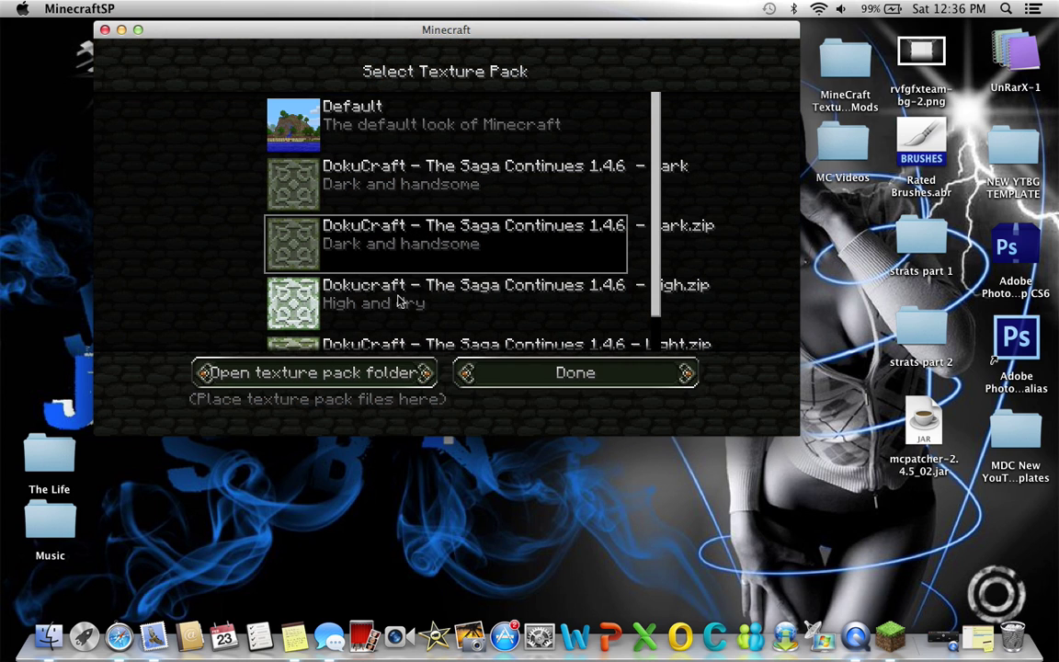
{"action": "left_click", "coordinate": [317, 324]}
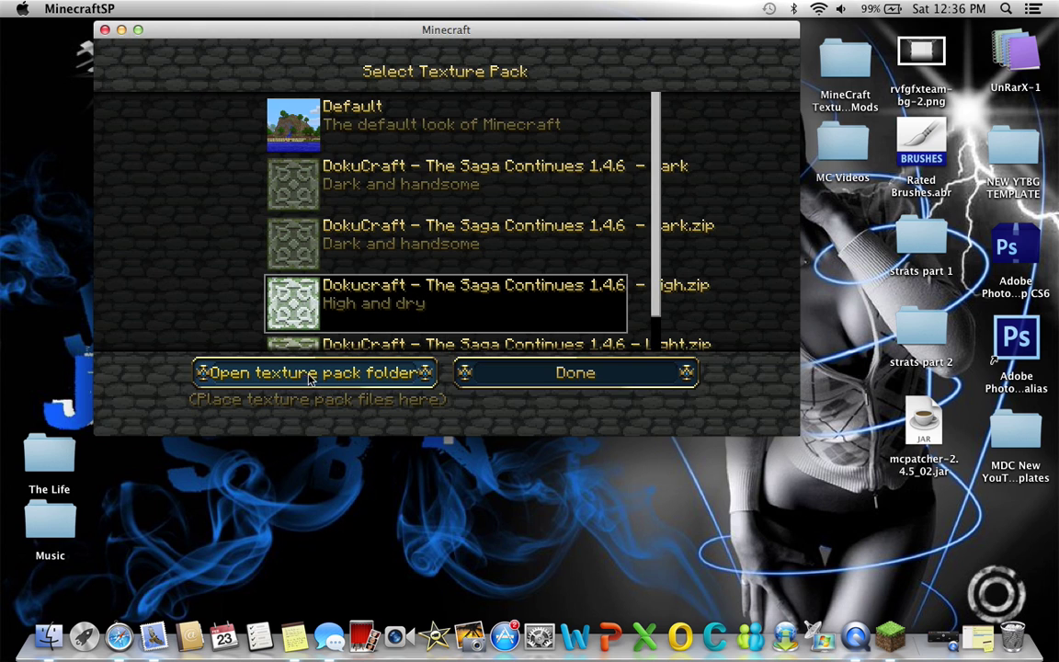
Open Minecraft's texture pack folder and place the MineCraft TexturePacks/Mods folder window beside it
{"action": "left_click", "coordinate": [285, 373]}
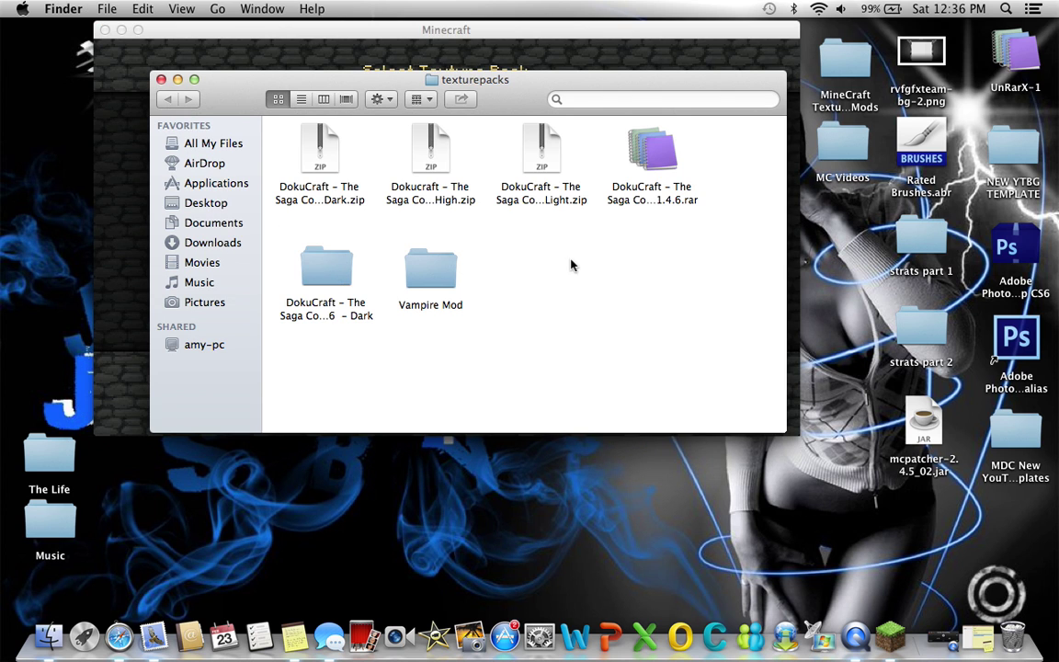
{"action": "double_click", "coordinate": [859, 70]}
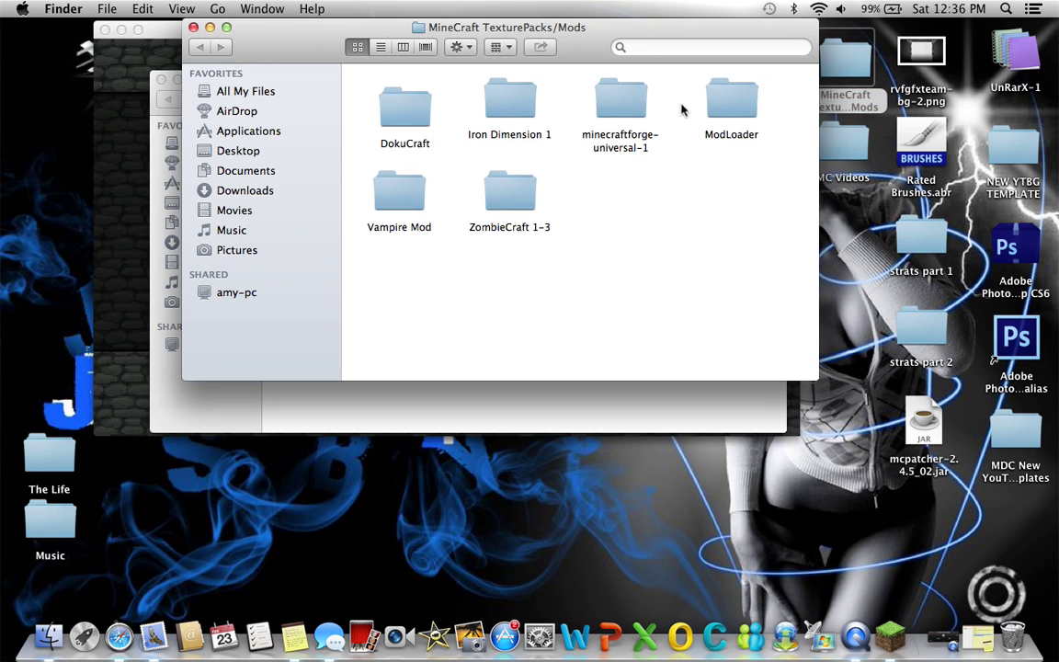
{"action": "left_click_drag", "start_coordinate": [484, 31], "coordinate": [877, 89]}
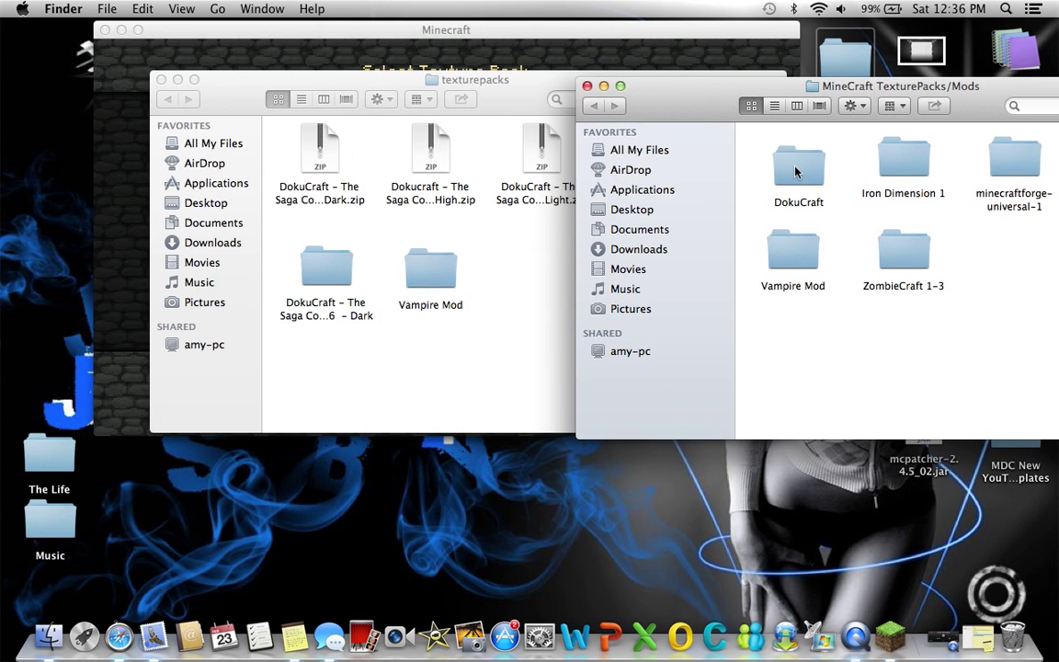
Look inside the DokuCraft folder, return to its parent folder, and move DokuCraft into the texturepacks folder
{"action": "double_click", "coordinate": [796, 170]}
{"action": "key", "text": "super+bracketleft"}
{"action": "left_click_drag", "start_coordinate": [820, 171], "coordinate": [528, 266]}
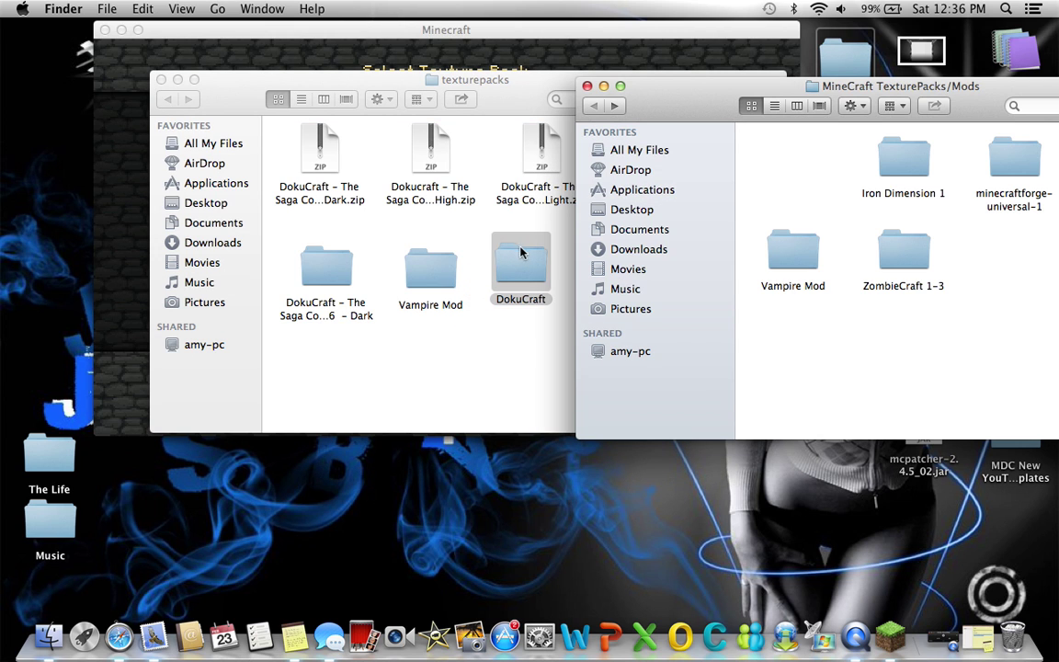
Move the DokuCraft folder back to MineCraft TexturePacks/Mods and close that folder window
{"action": "left_click_drag", "start_coordinate": [530, 300], "coordinate": [801, 183]}
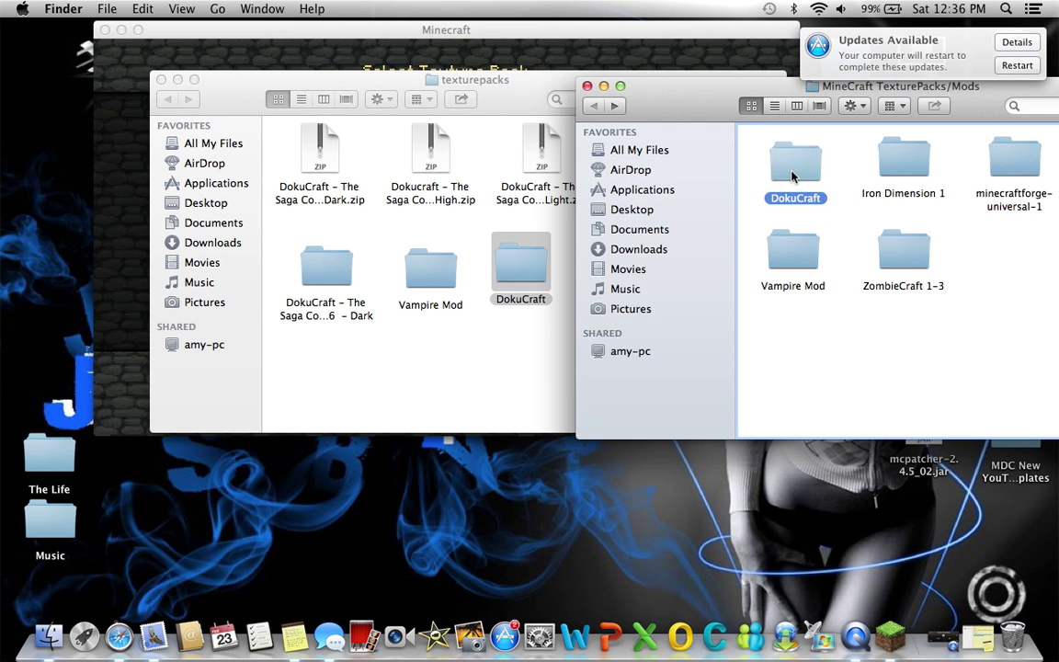
{"action": "left_click", "coordinate": [827, 318]}
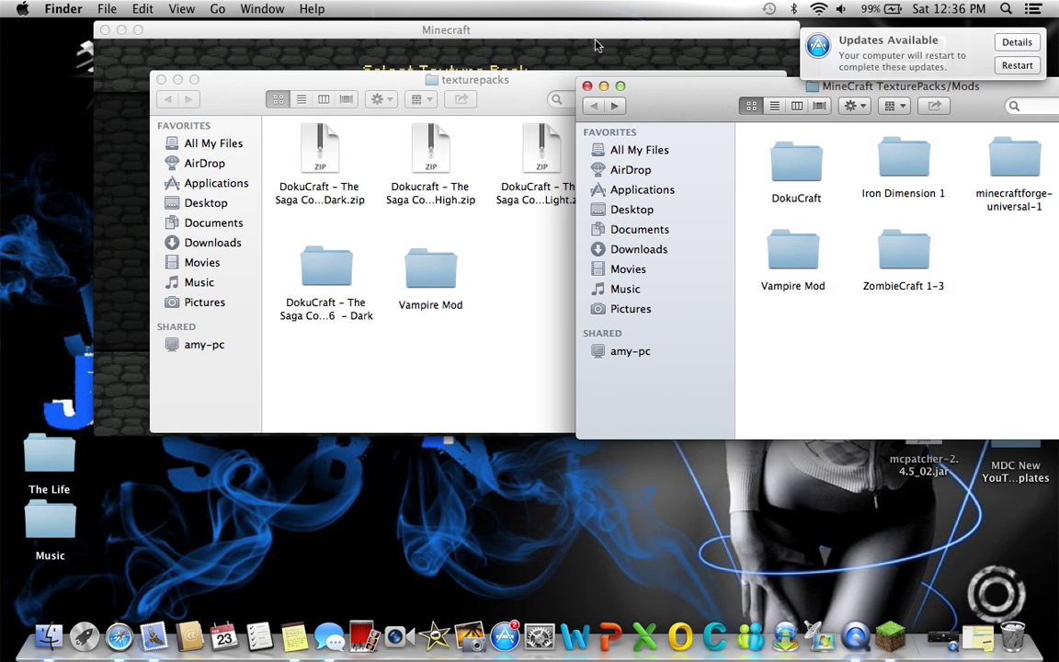
{"action": "left_click", "coordinate": [586, 85]}
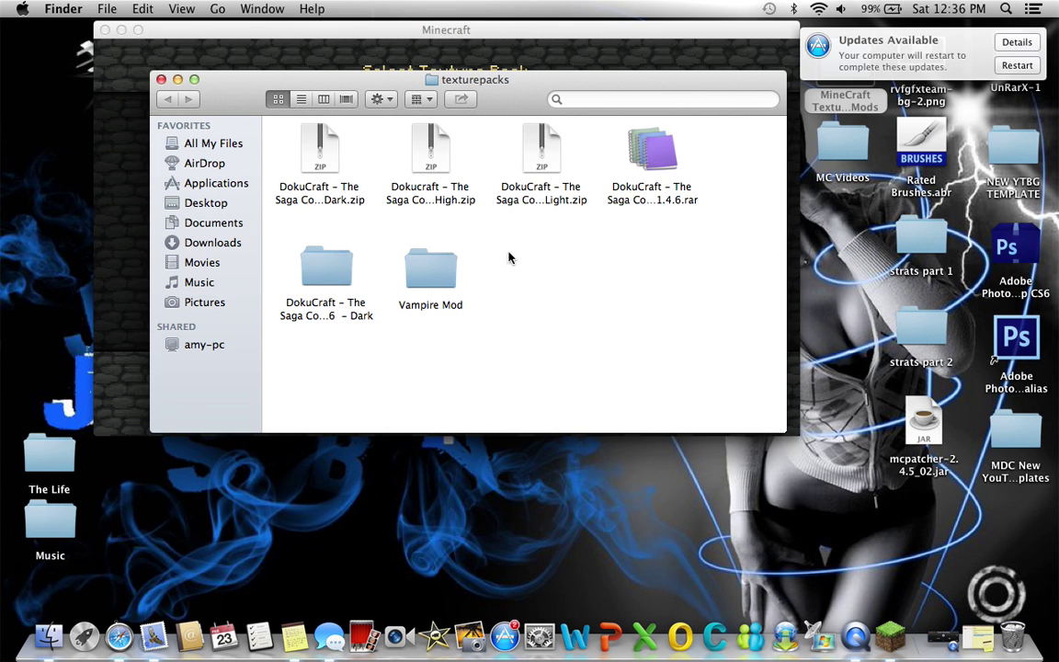
Close the texturepacks folder window and quit Minecraft
{"action": "left_click_drag", "start_coordinate": [492, 232], "coordinate": [614, 323]}
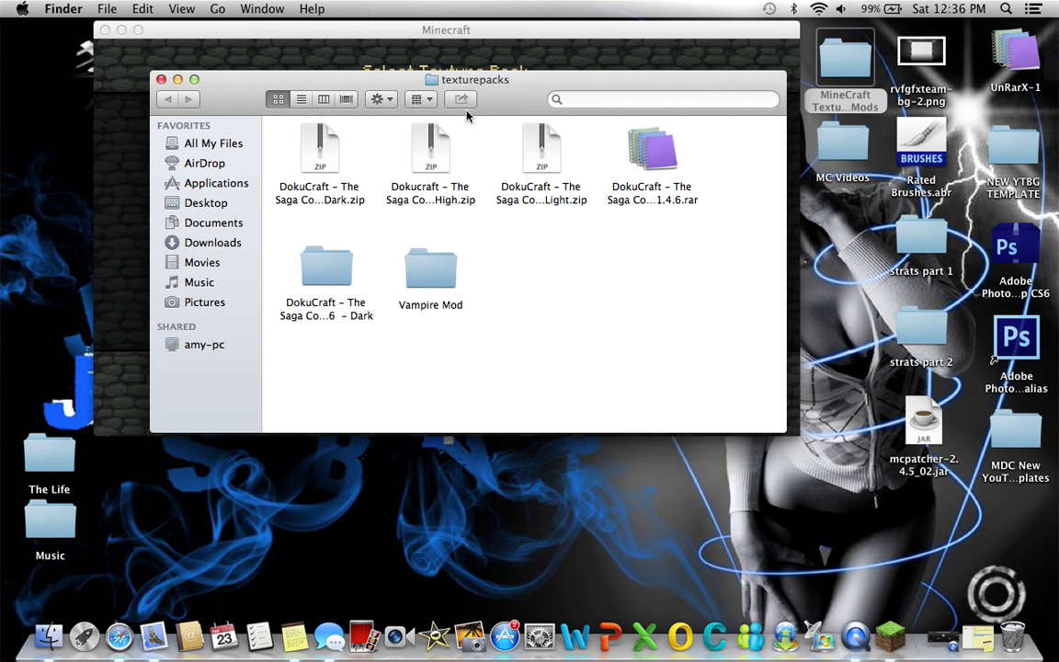
{"action": "left_click", "coordinate": [161, 80]}
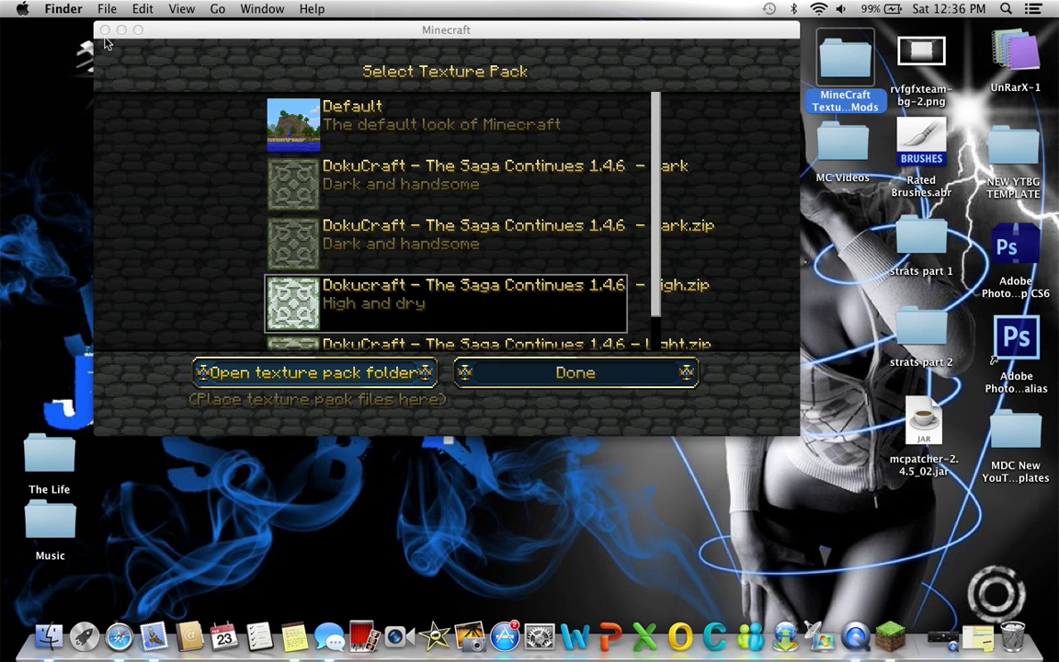
{"action": "left_click", "coordinate": [104, 29]}
{"action": "left_click", "coordinate": [336, 303]}
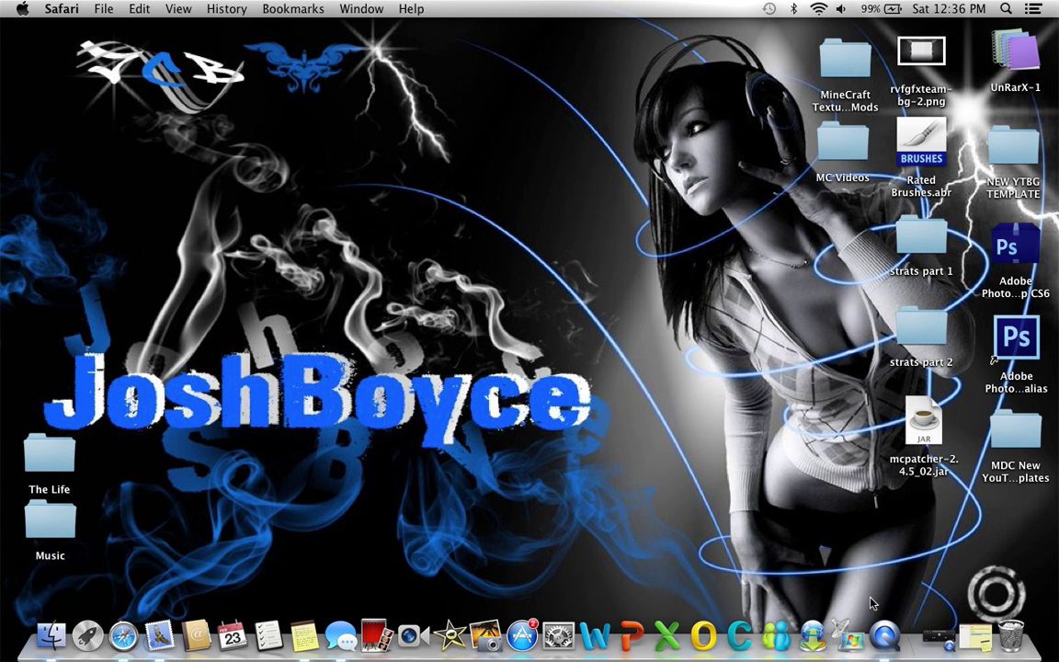
{"action": "left_click", "coordinate": [884, 634]}
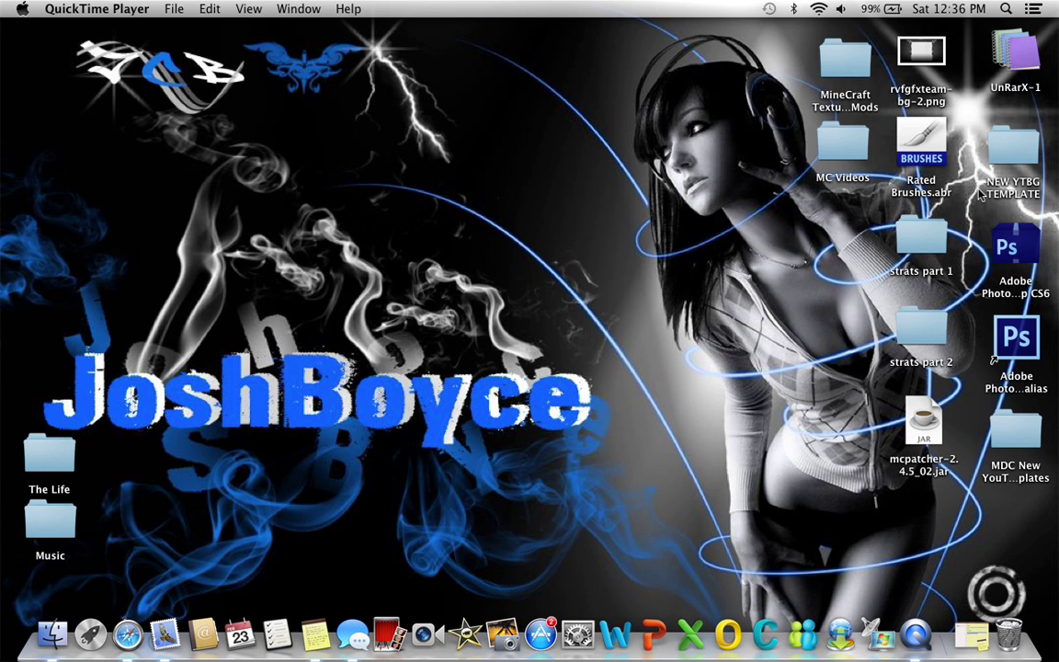